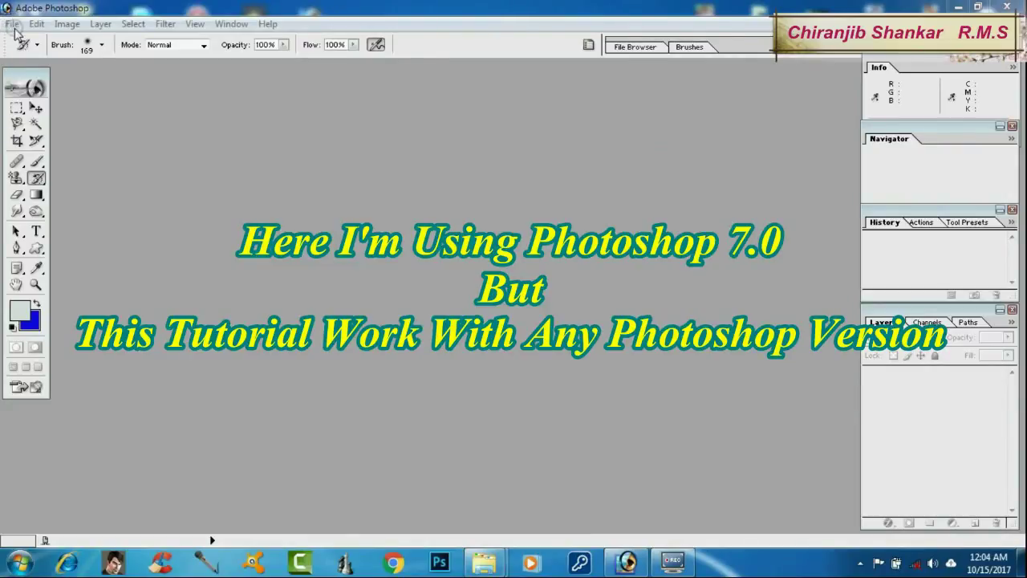
Open the portrait JPG of the woman in the pink shirt.
{"action": "left_click", "coordinate": [36, 23]}
{"action": "mouse_move", "coordinate": [12, 23]}
{"action": "left_click", "coordinate": [28, 58]}
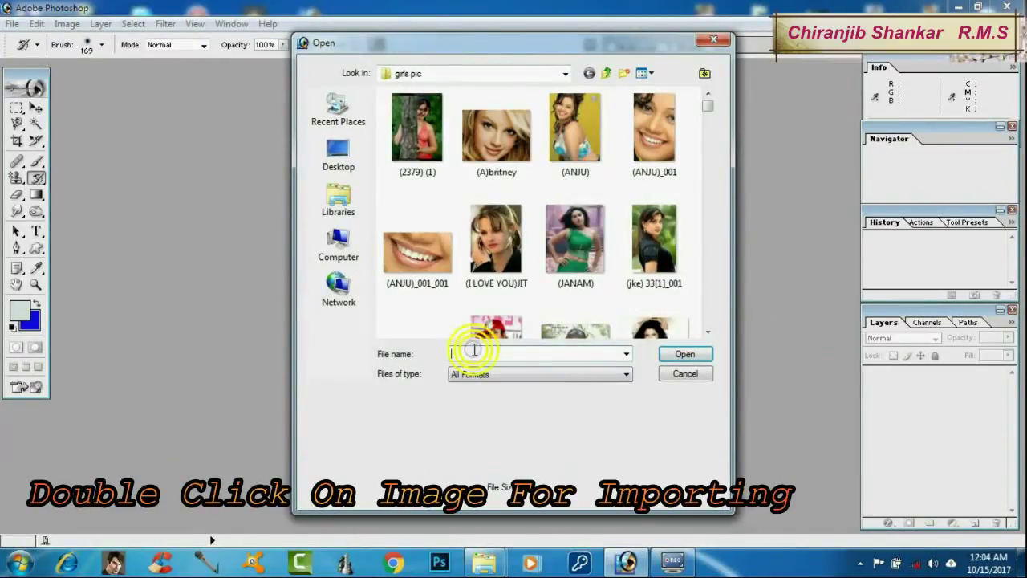
{"action": "type", "text": "n"}
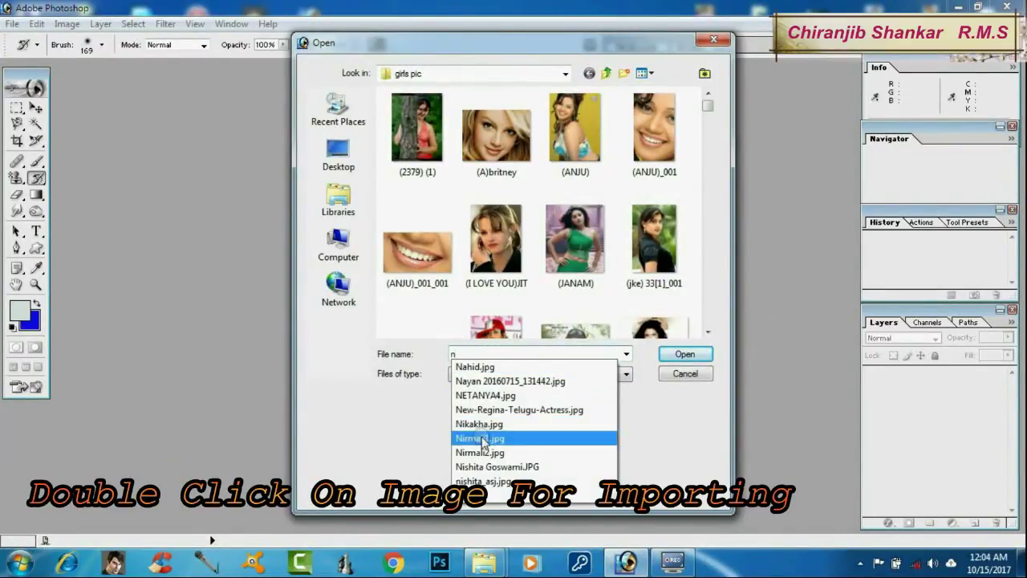
{"action": "left_click", "coordinate": [484, 467]}
{"action": "left_click", "coordinate": [673, 353]}
Duplicate the portrait into a copy document and show it in full-screen mode.
{"action": "right_click", "coordinate": [178, 73]}
{"action": "left_click", "coordinate": [214, 88]}
{"action": "left_click", "coordinate": [619, 269]}
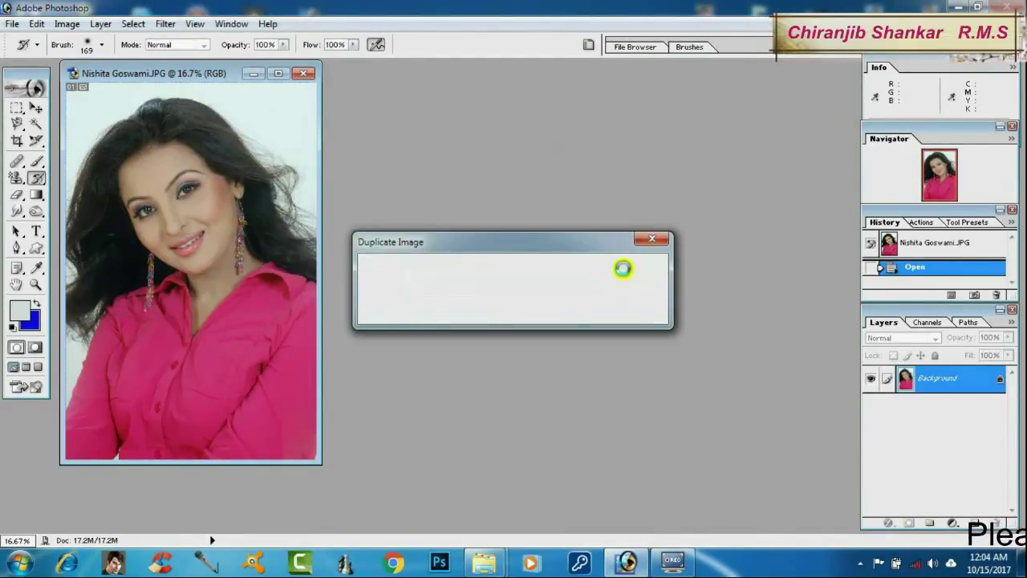
{"action": "left_click_drag", "start_coordinate": [236, 74], "coordinate": [425, 87]}
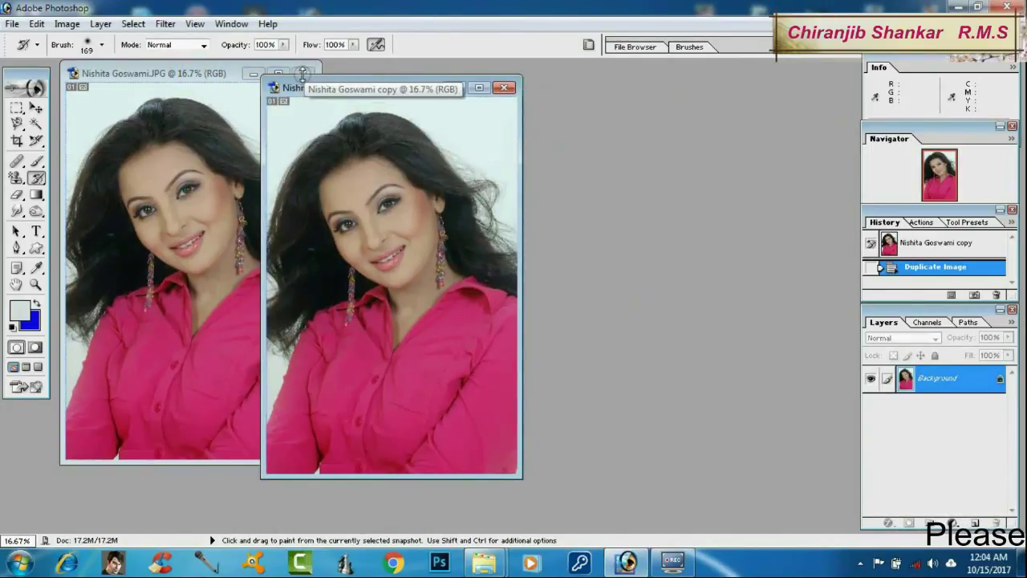
{"action": "key", "text": "f"}
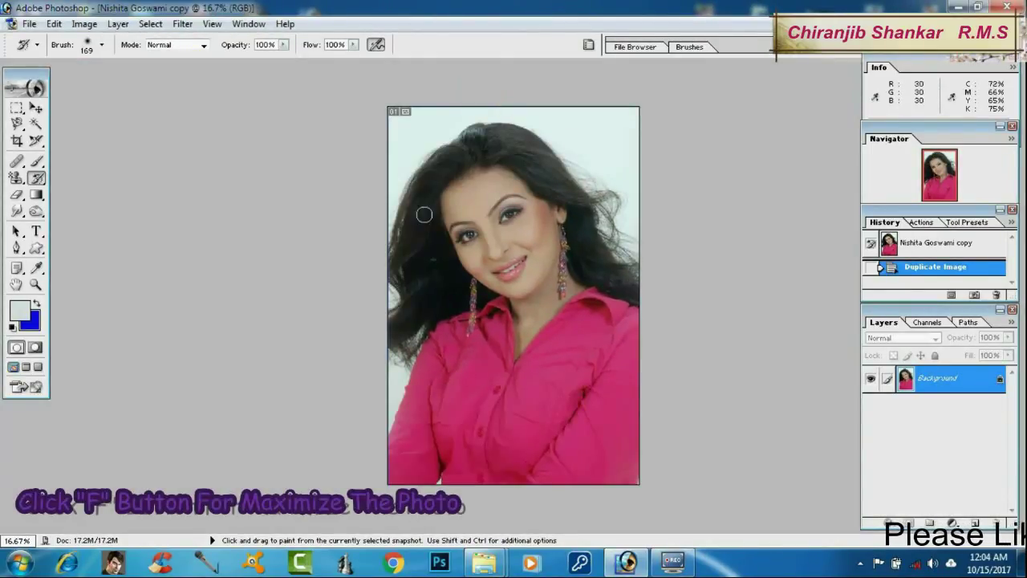
Using the Pen Tool at 25% zoom, place anchor points up the woman's left arm and shoulder.
{"action": "left_click", "coordinate": [15, 248]}
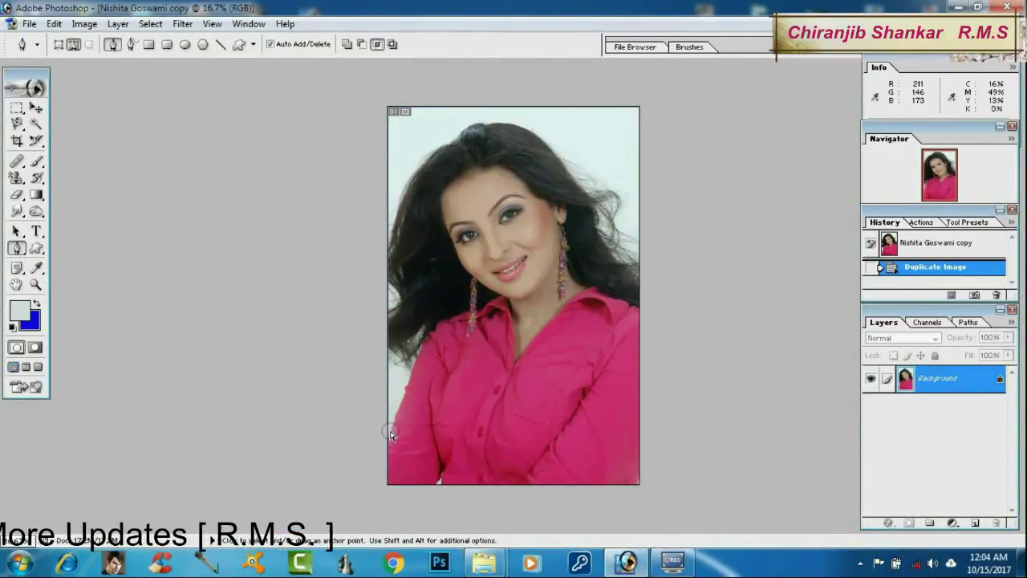
{"action": "key", "text": "ctrl+plus"}
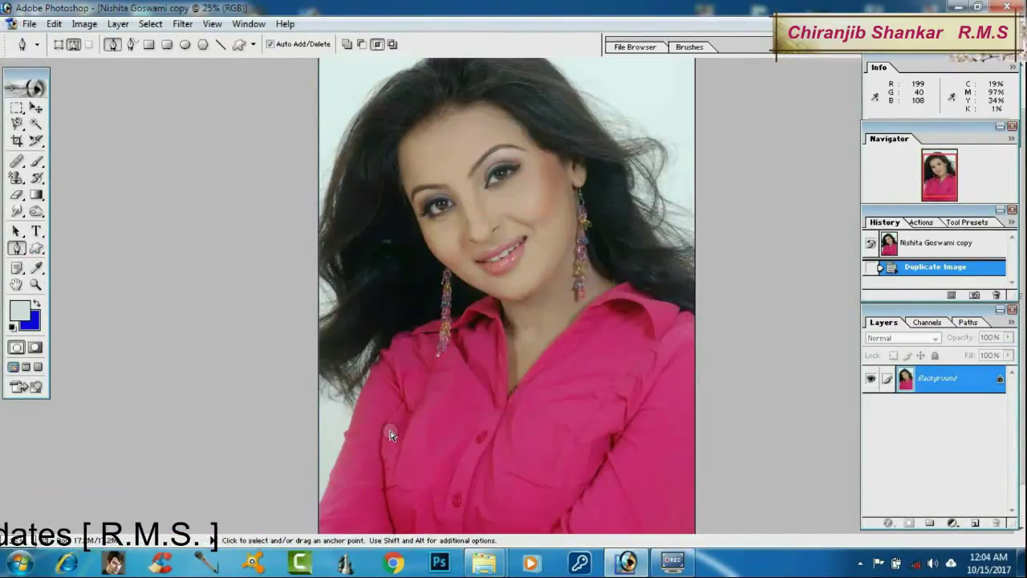
{"action": "left_click", "coordinate": [320, 504]}
{"action": "left_click", "coordinate": [327, 489]}
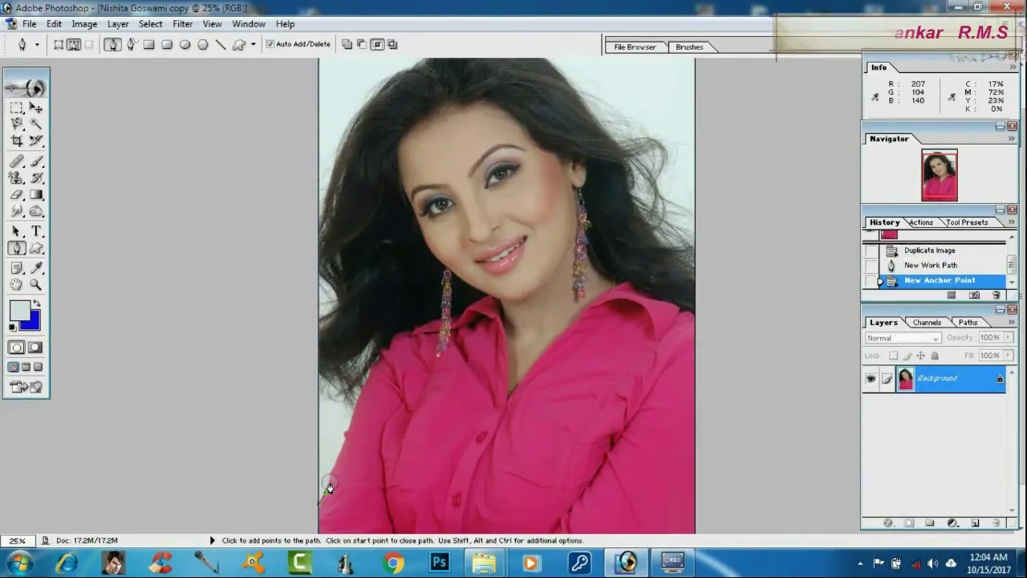
{"action": "left_click", "coordinate": [331, 474]}
{"action": "left_click", "coordinate": [333, 473]}
{"action": "left_click", "coordinate": [335, 473]}
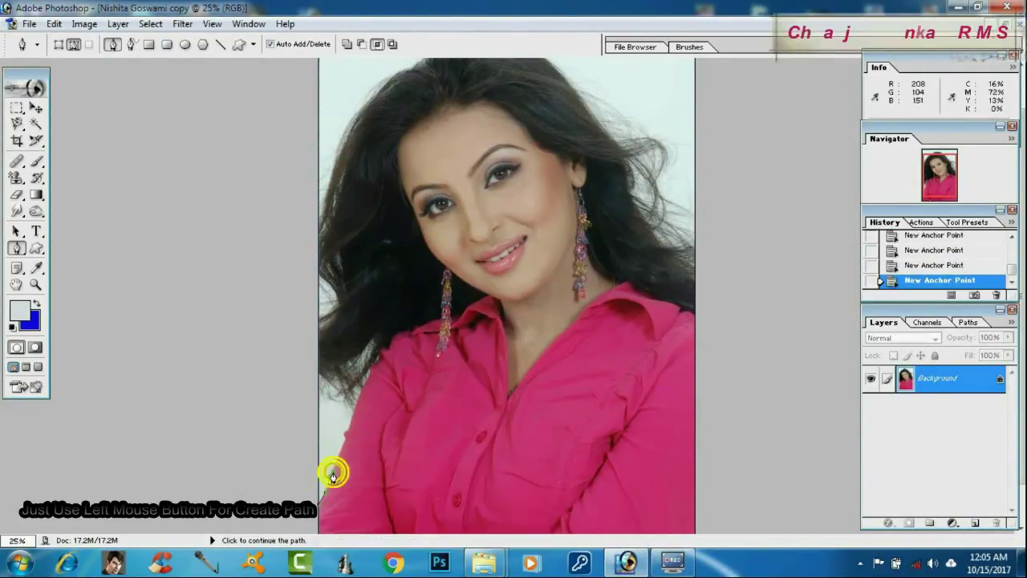
{"action": "left_click", "coordinate": [336, 469]}
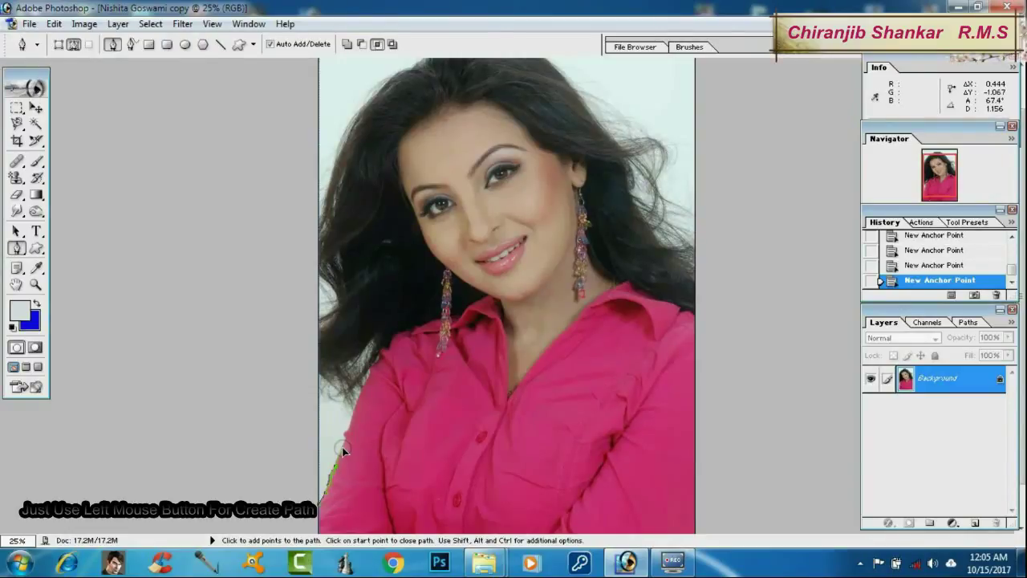
{"action": "left_click_drag", "start_coordinate": [343, 452], "coordinate": [343, 450]}
{"action": "left_click", "coordinate": [346, 439]}
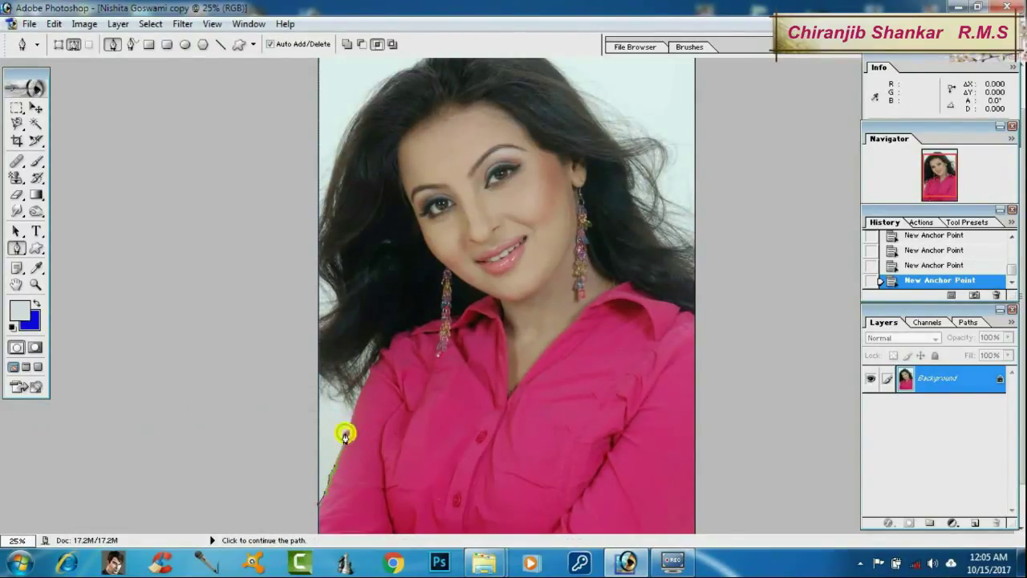
{"action": "left_click", "coordinate": [349, 430]}
{"action": "left_click", "coordinate": [351, 419]}
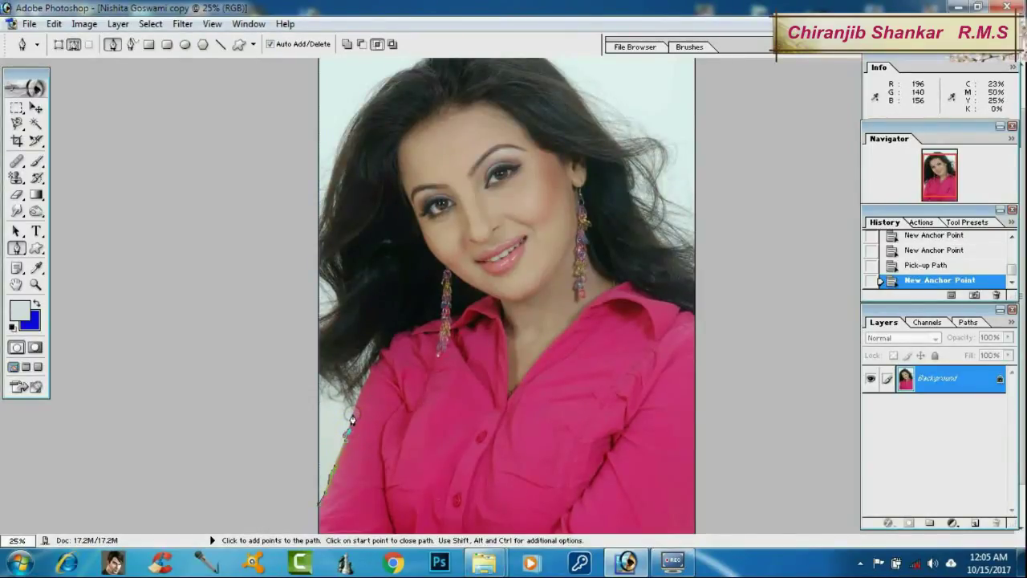
{"action": "left_click", "coordinate": [350, 414]}
{"action": "left_click", "coordinate": [311, 407]}
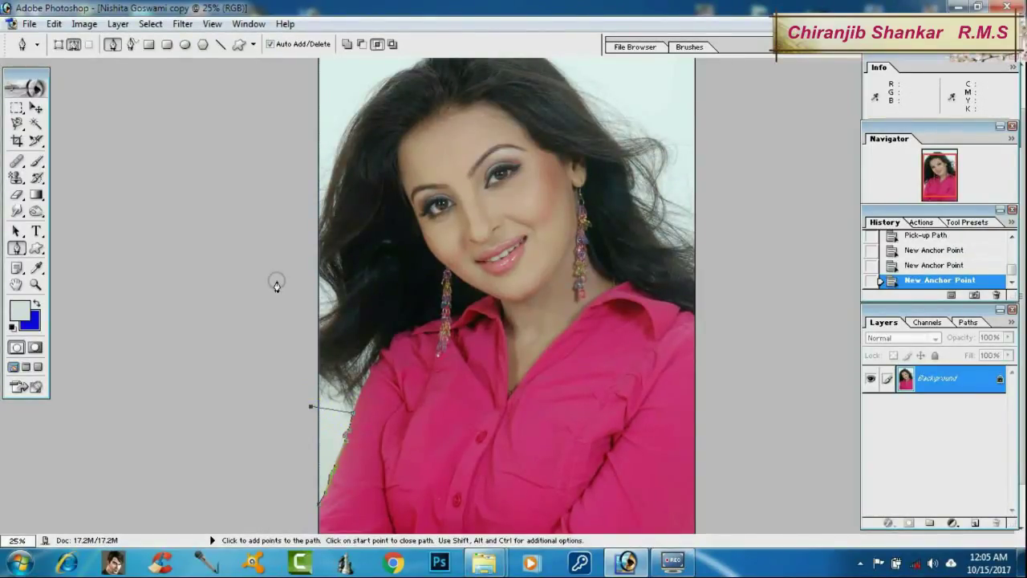
Continue the path loosely around the hair and down the photo's right side.
{"action": "left_click", "coordinate": [290, 164]}
{"action": "left_click", "coordinate": [342, 80]}
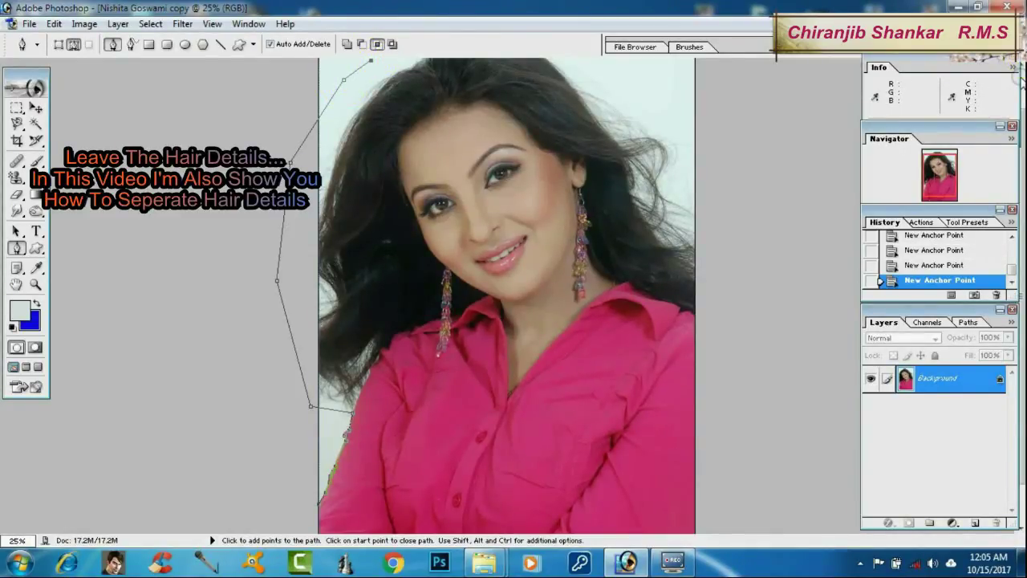
{"action": "scroll", "coordinate": [505, 297], "scroll_direction": "up", "scroll_amount": 1}
{"action": "left_click", "coordinate": [475, 73]}
{"action": "left_click", "coordinate": [535, 81]}
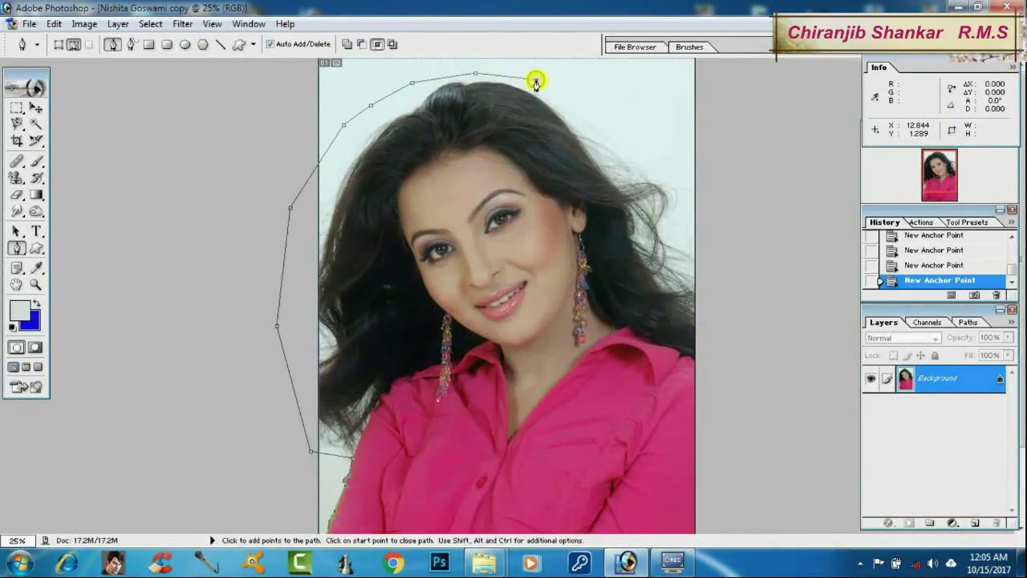
{"action": "left_click", "coordinate": [695, 171]}
{"action": "left_click", "coordinate": [720, 236]}
{"action": "left_click", "coordinate": [720, 386]}
{"action": "left_click", "coordinate": [714, 521]}
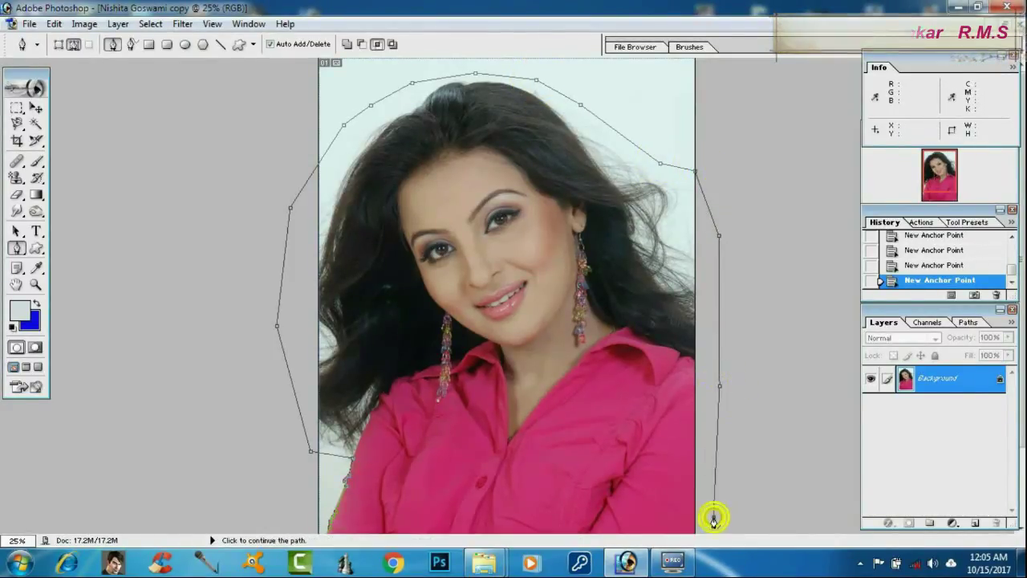
{"action": "scroll", "coordinate": [713, 520], "scroll_direction": "down", "scroll_amount": 2}
{"action": "left_click", "coordinate": [707, 514]}
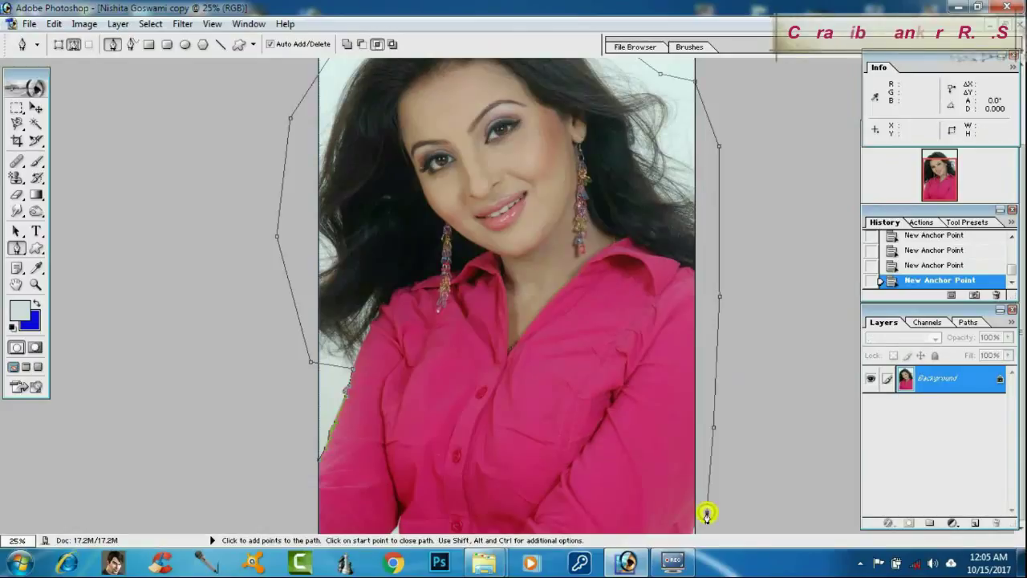
{"action": "left_click", "coordinate": [694, 529]}
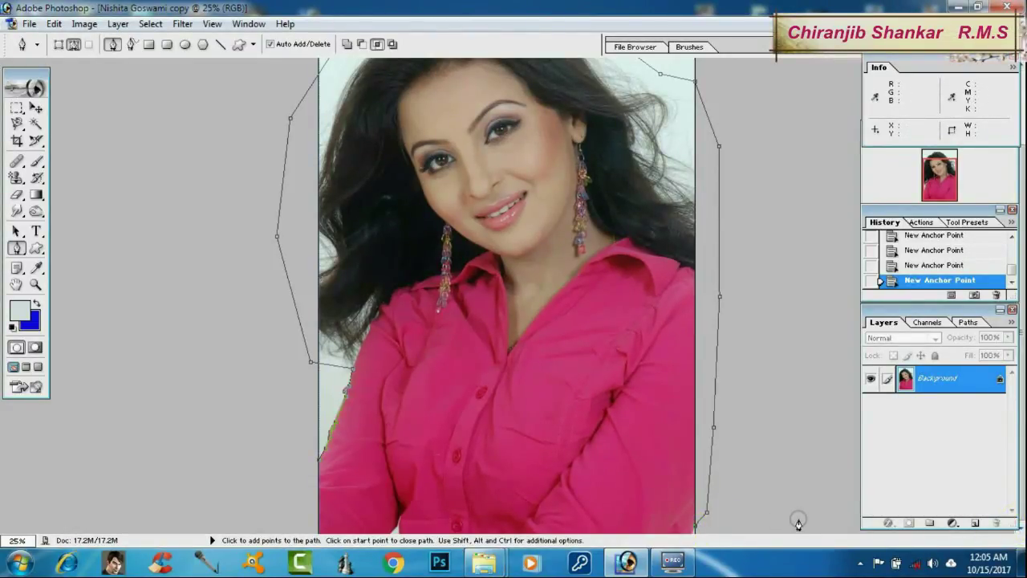
Finish the path along the bottom edge, curving into the bottom-left corner.
{"action": "key", "text": "ctrl+minus"}
{"action": "left_click", "coordinate": [638, 486]}
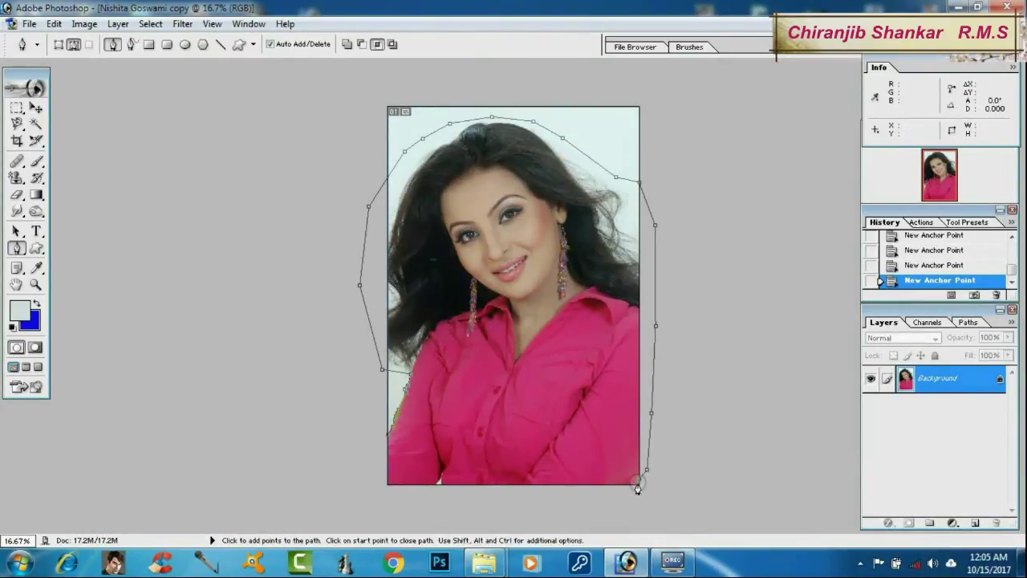
{"action": "left_click", "coordinate": [440, 484]}
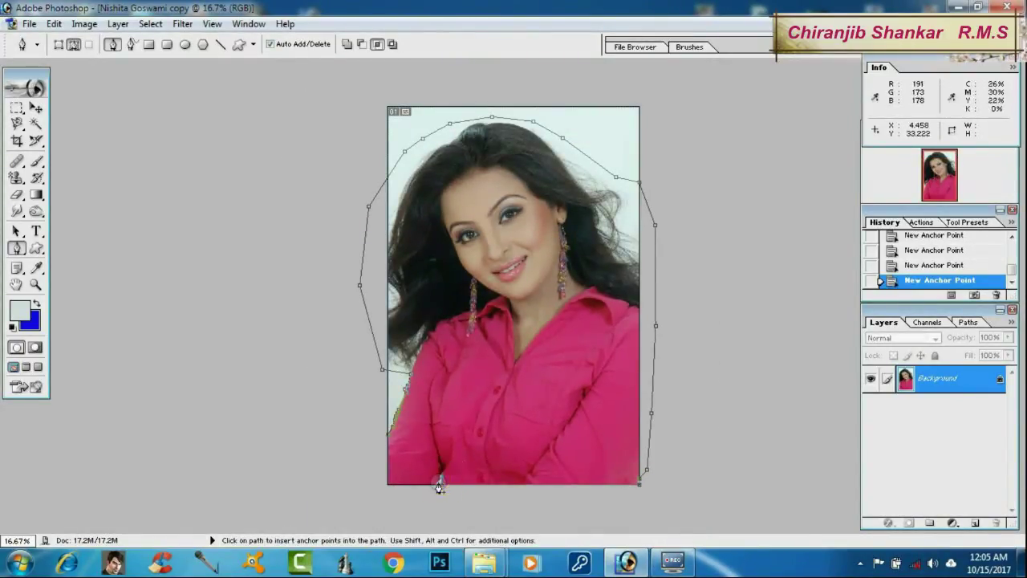
{"action": "left_click", "coordinate": [439, 484]}
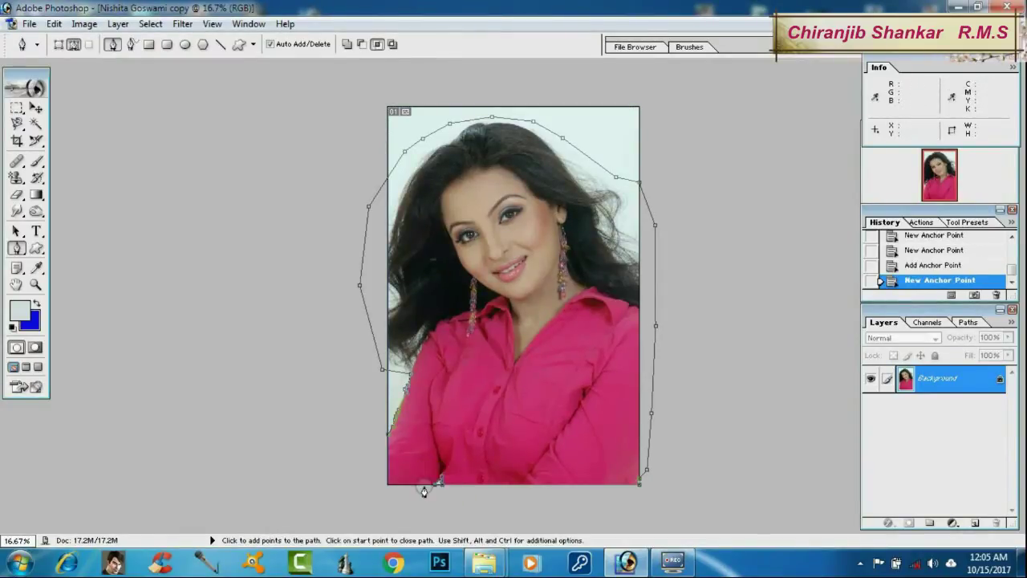
{"action": "left_click", "coordinate": [379, 472]}
{"action": "left_click_drag", "start_coordinate": [383, 459], "coordinate": [386, 432]}
Turn the path into a selection and feather it by 3 pixels.
{"action": "right_click", "coordinate": [504, 377]}
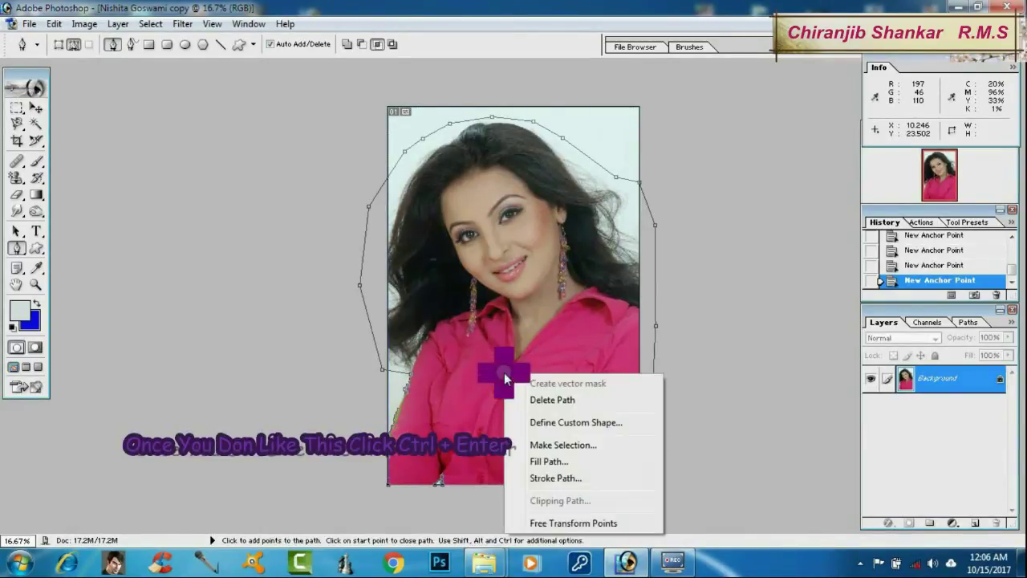
{"action": "left_click", "coordinate": [561, 445]}
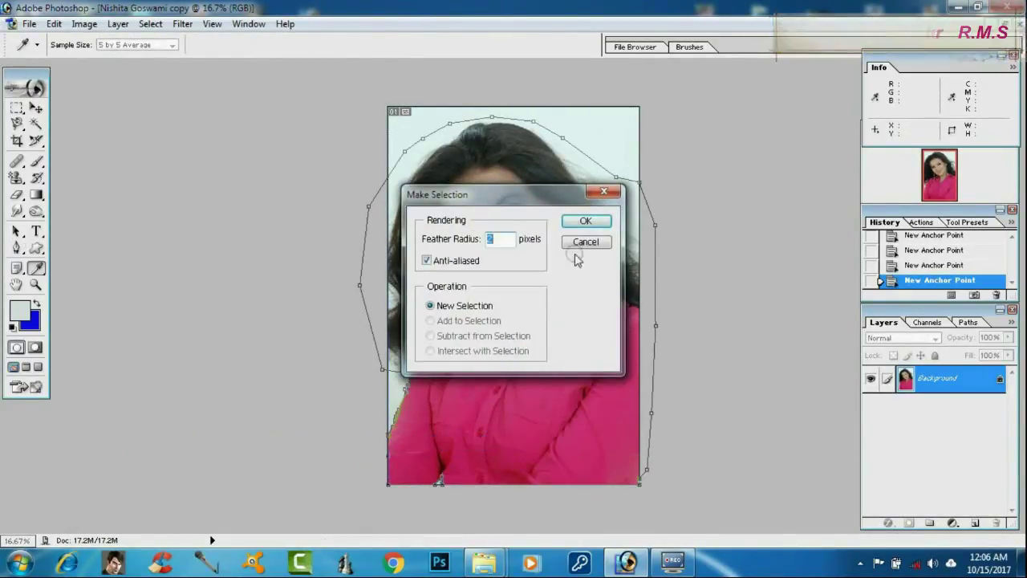
{"action": "left_click", "coordinate": [586, 221]}
{"action": "left_click", "coordinate": [150, 23]}
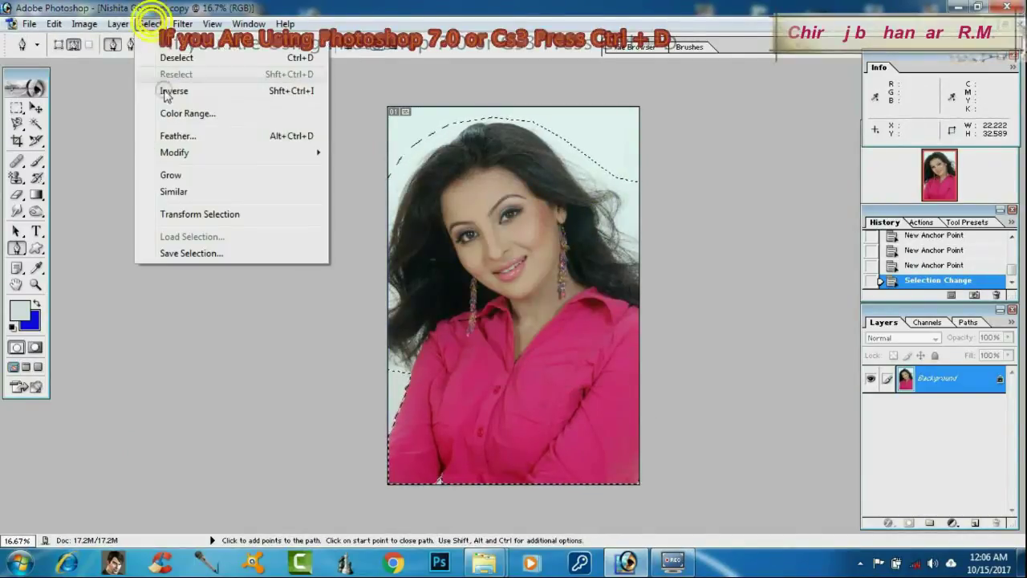
{"action": "left_click", "coordinate": [178, 136]}
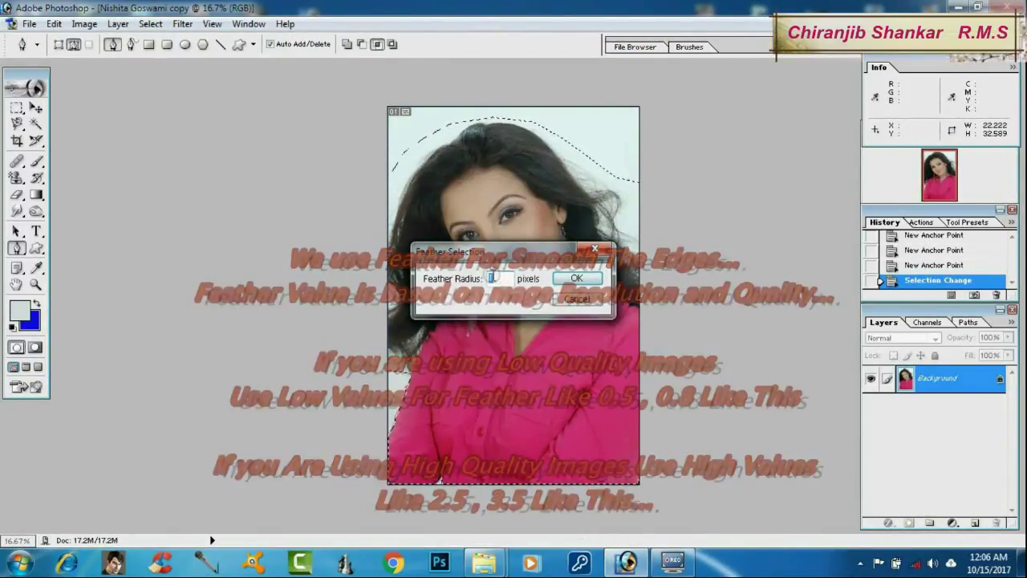
{"action": "type", "text": "3"}
{"action": "left_click", "coordinate": [576, 278]}
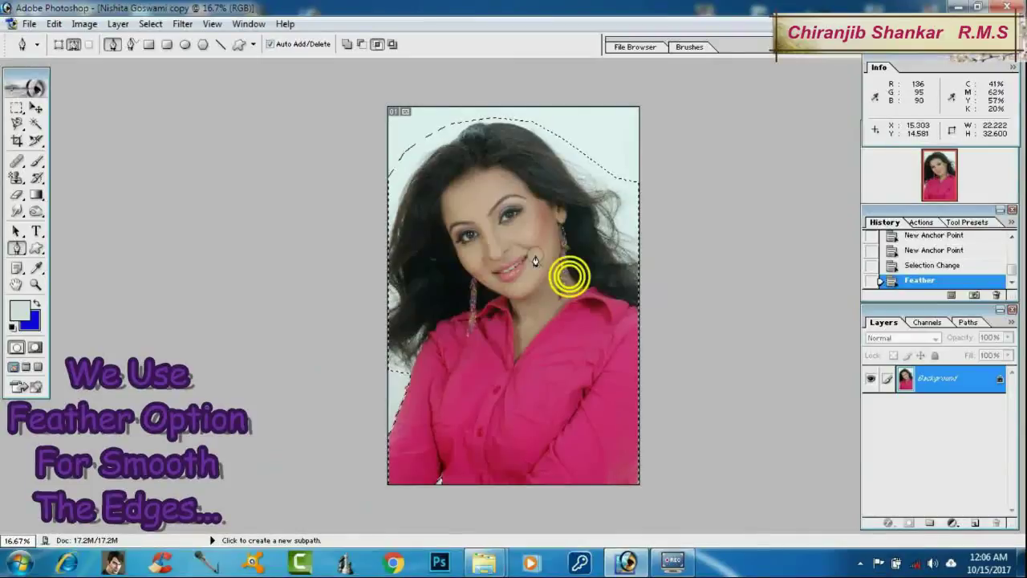
Copy the selected woman and paste her onto a new Layer 1.
{"action": "left_click", "coordinate": [54, 23]}
{"action": "left_click", "coordinate": [80, 136]}
{"action": "left_click", "coordinate": [54, 23]}
{"action": "left_click", "coordinate": [87, 169]}
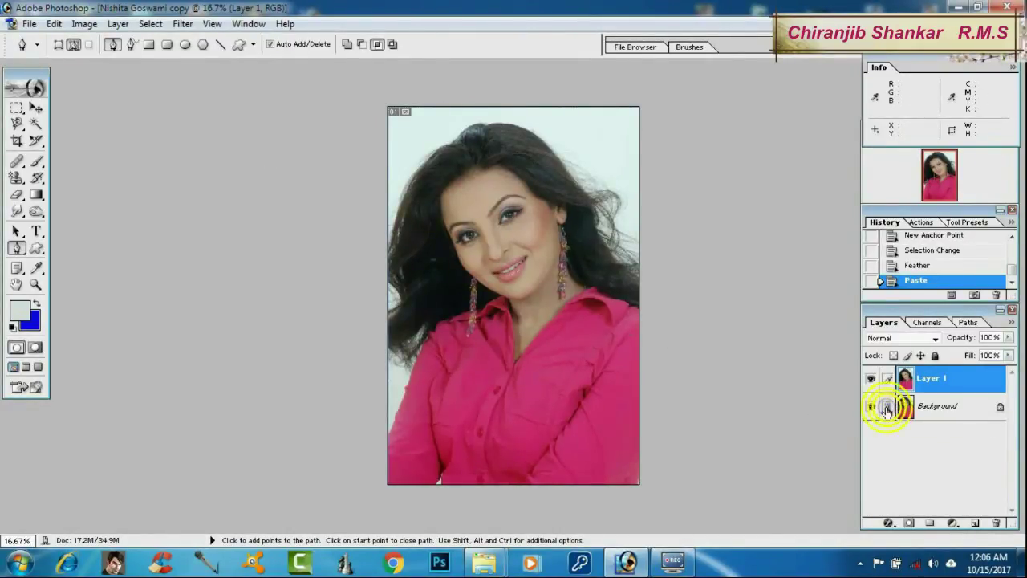
With Background hidden, move the cut-out woman on Layer 1 into place, then reshow and select Background.
{"action": "left_click", "coordinate": [870, 408]}
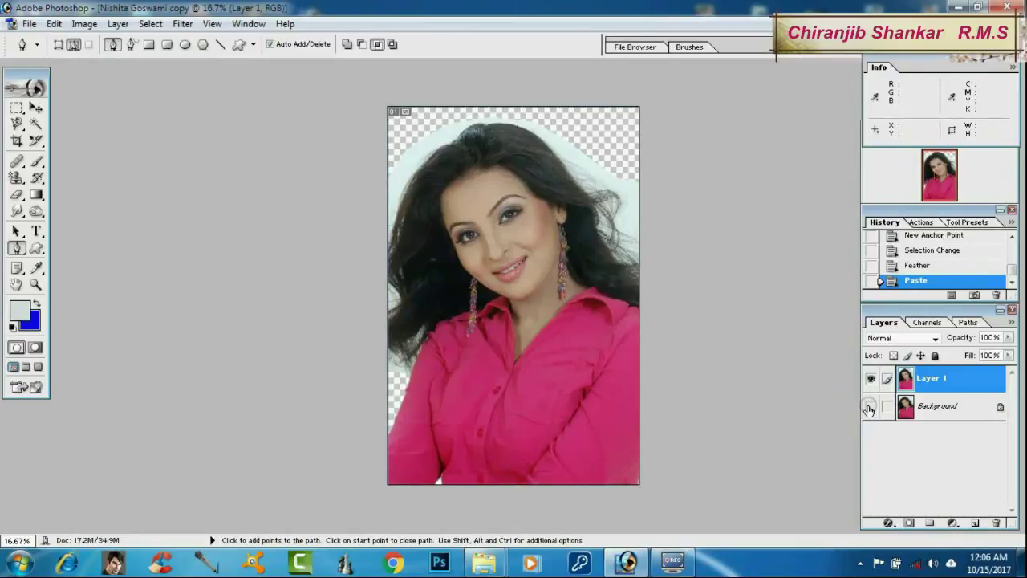
{"action": "left_click", "coordinate": [35, 107]}
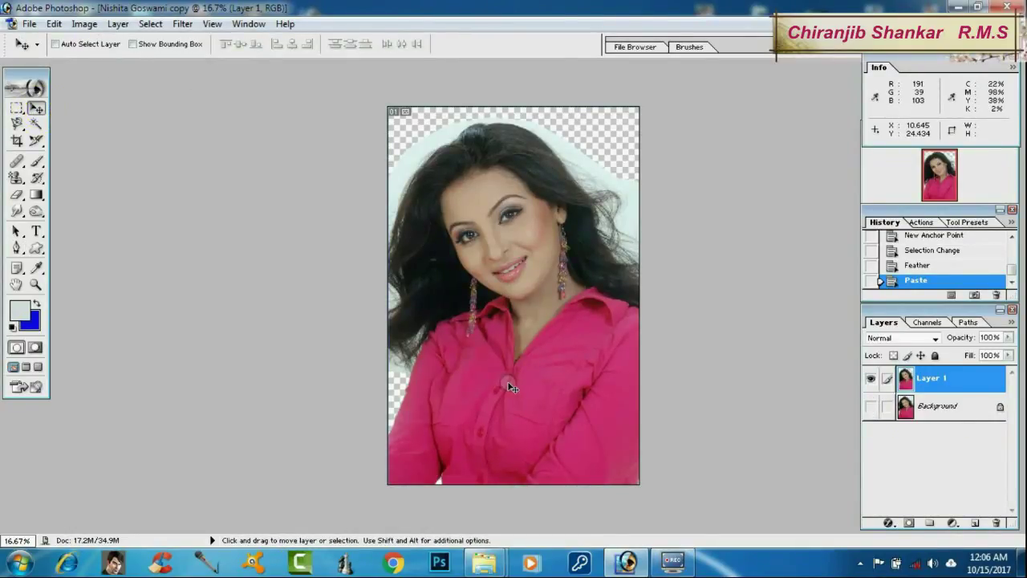
{"action": "left_click_drag", "start_coordinate": [444, 377], "coordinate": [507, 384]}
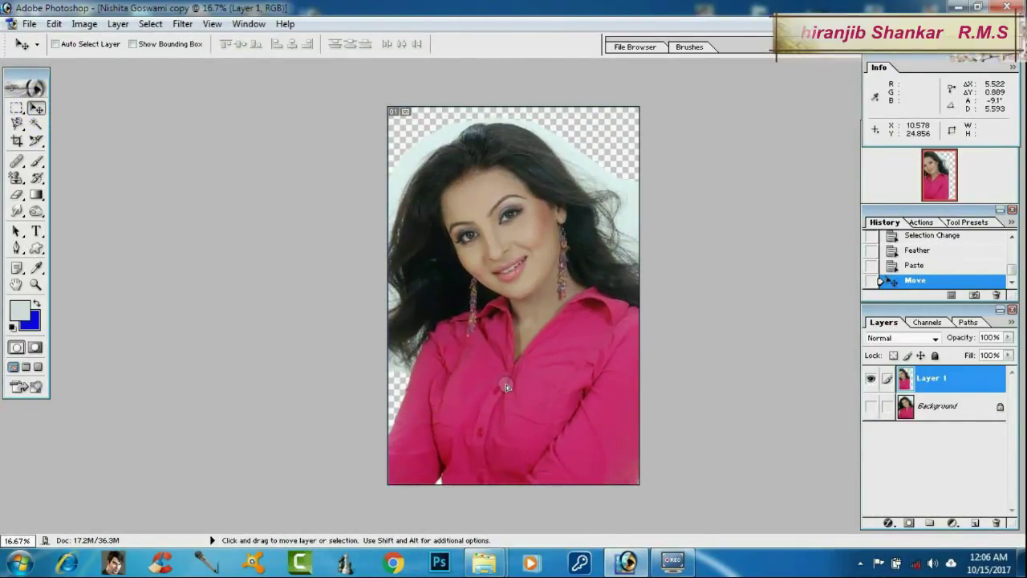
{"action": "left_click", "coordinate": [871, 408]}
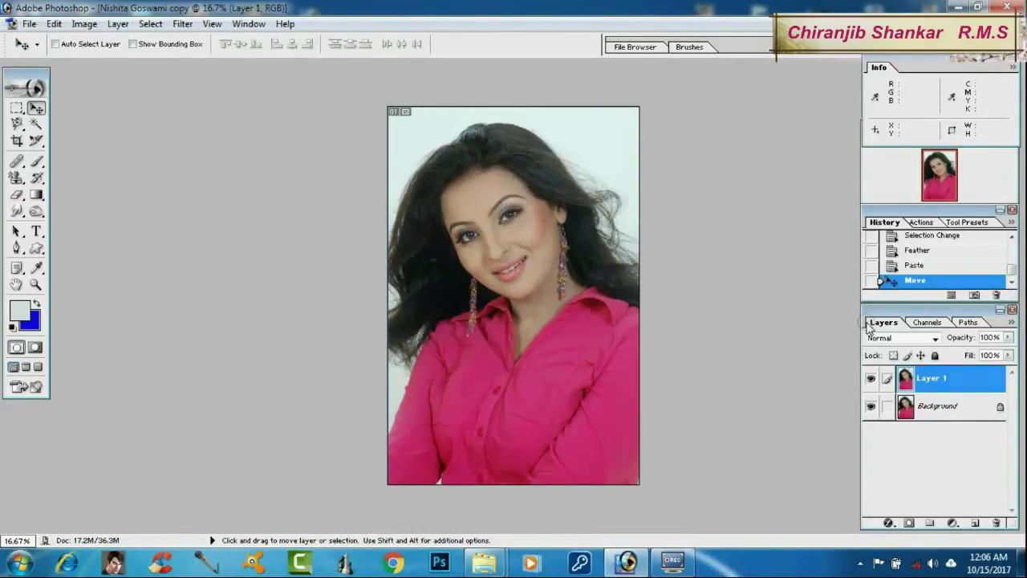
{"action": "left_click", "coordinate": [953, 408]}
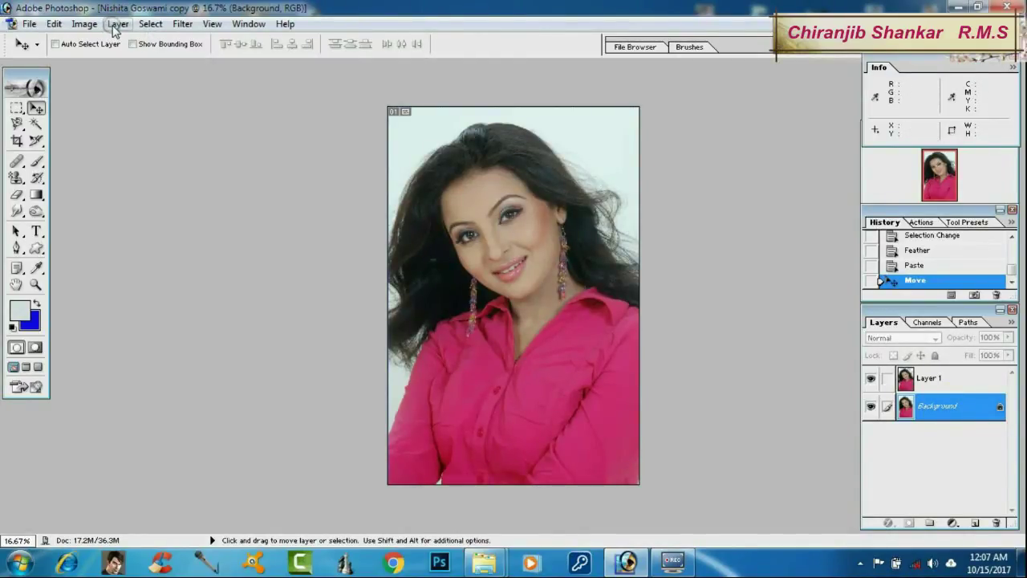
Create a new empty Layer 2 above the Background.
{"action": "left_click", "coordinate": [118, 24]}
{"action": "mouse_move", "coordinate": [285, 42]}
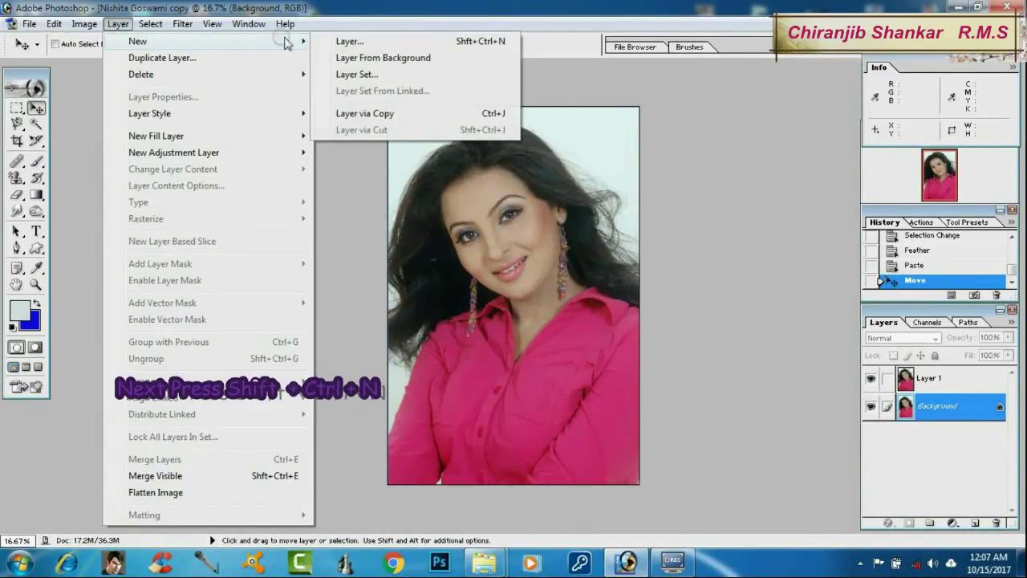
{"action": "left_click", "coordinate": [348, 44]}
{"action": "left_click", "coordinate": [626, 246]}
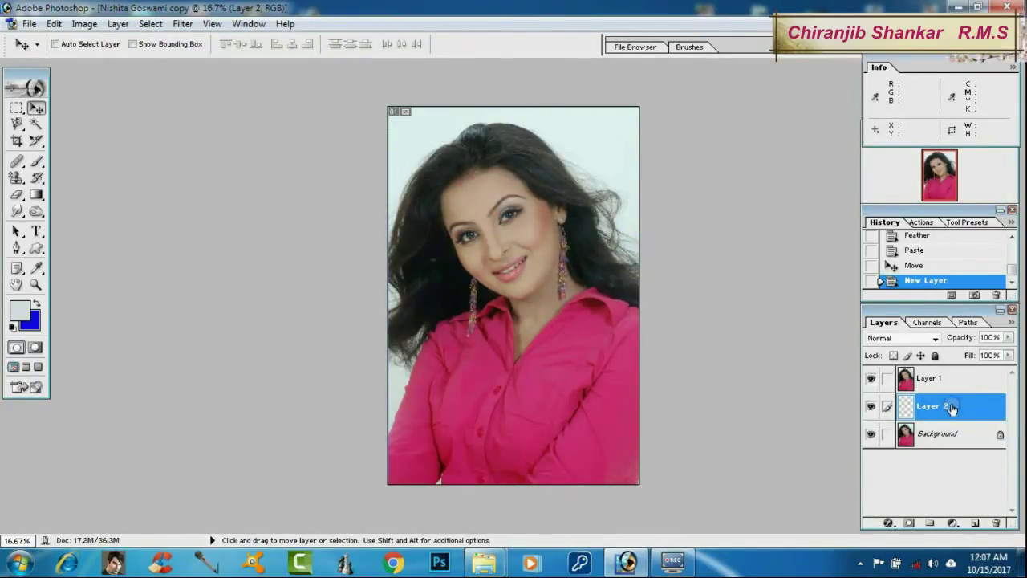
Choose the orange-yellow preset for the Gradient tool.
{"action": "left_click", "coordinate": [35, 196]}
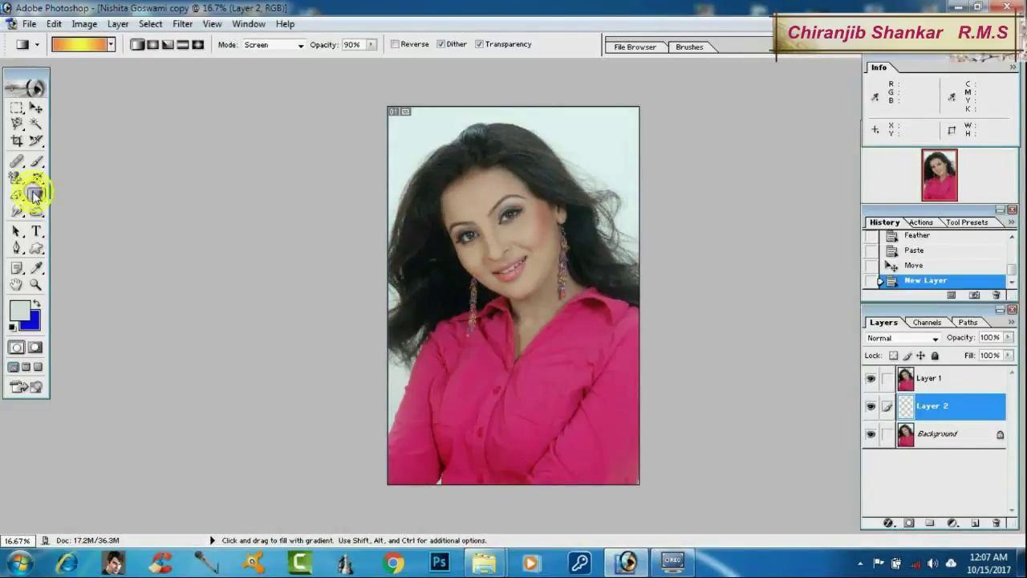
{"action": "left_click", "coordinate": [112, 46]}
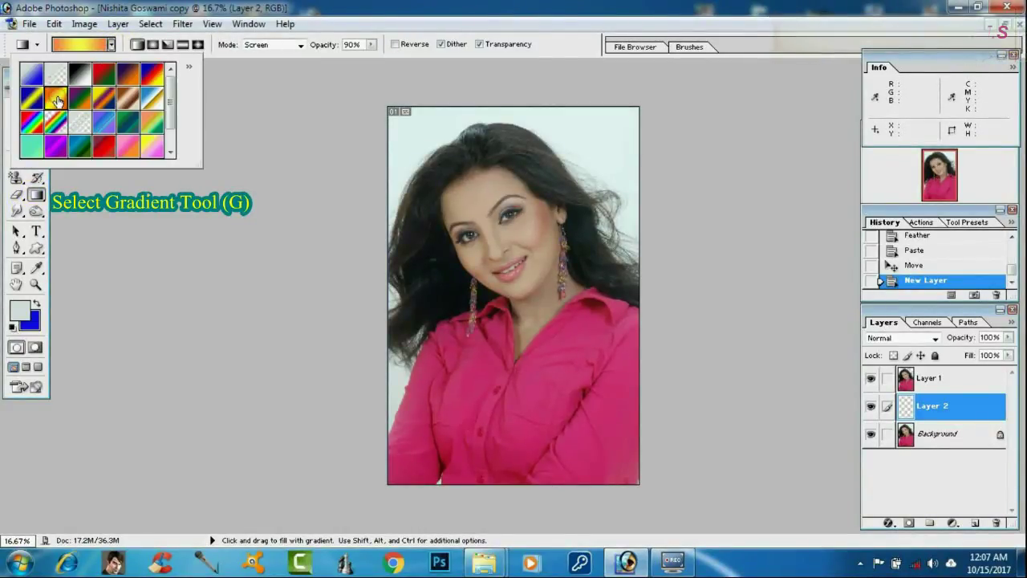
{"action": "double_click", "coordinate": [55, 99]}
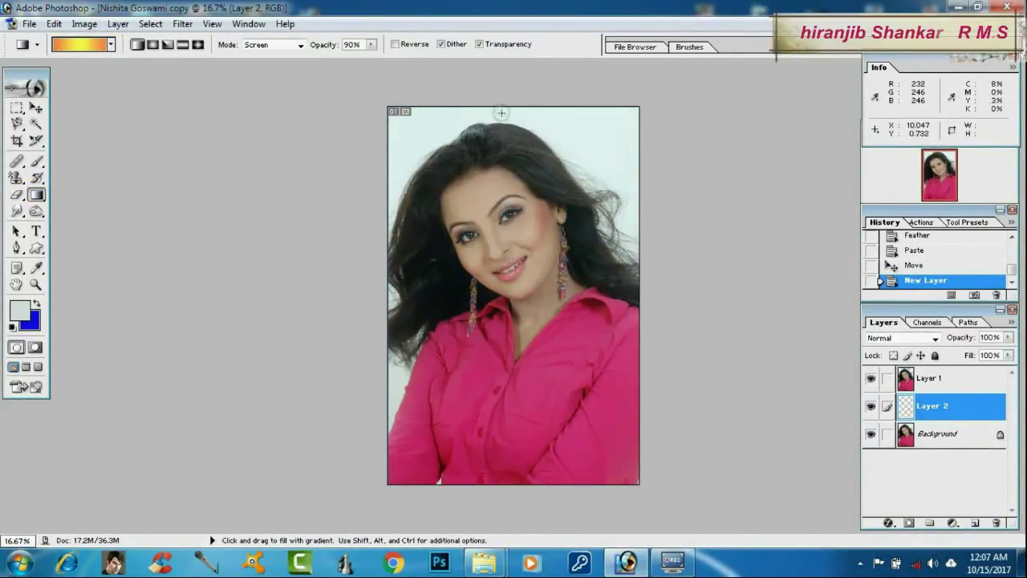
Drag an orange-yellow gradient from the top to the bottom of Layer 2, then select Layer 1.
{"action": "left_click_drag", "start_coordinate": [504, 108], "coordinate": [507, 484]}
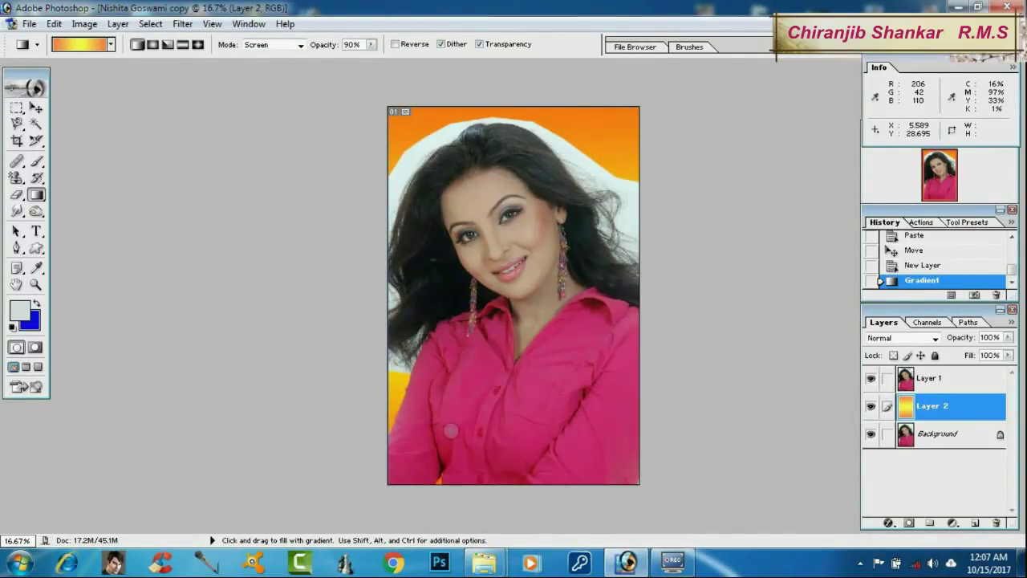
{"action": "left_click", "coordinate": [934, 384]}
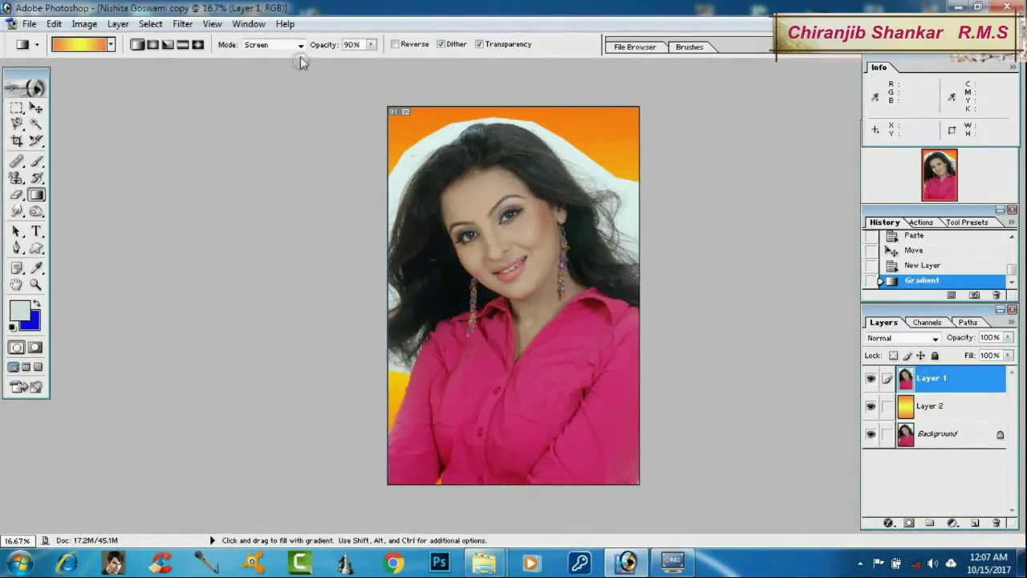
Duplicate Layer 1 as Layer 1 copy and hide the original Layer 1.
{"action": "left_click", "coordinate": [117, 25]}
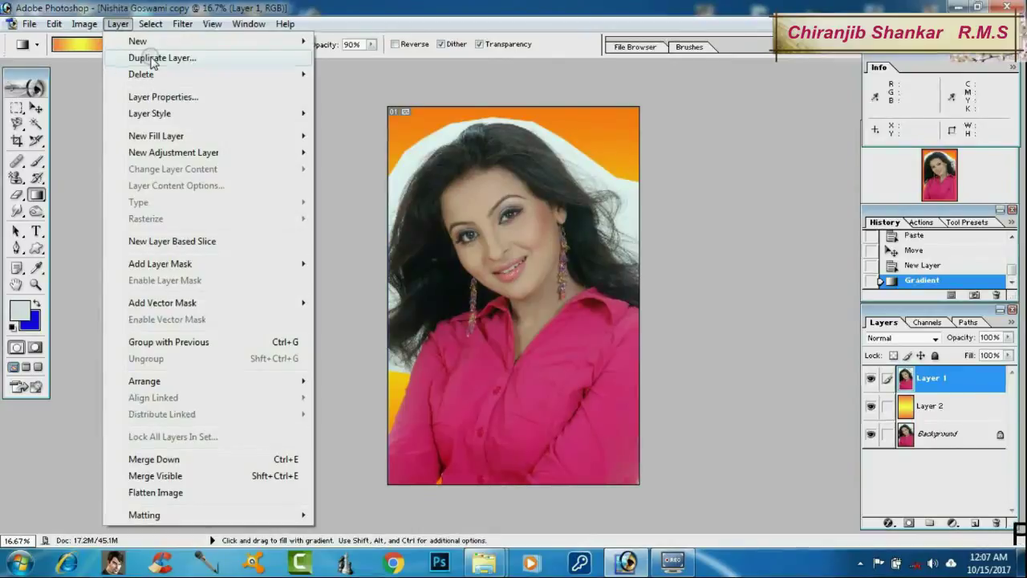
{"action": "left_click", "coordinate": [152, 58]}
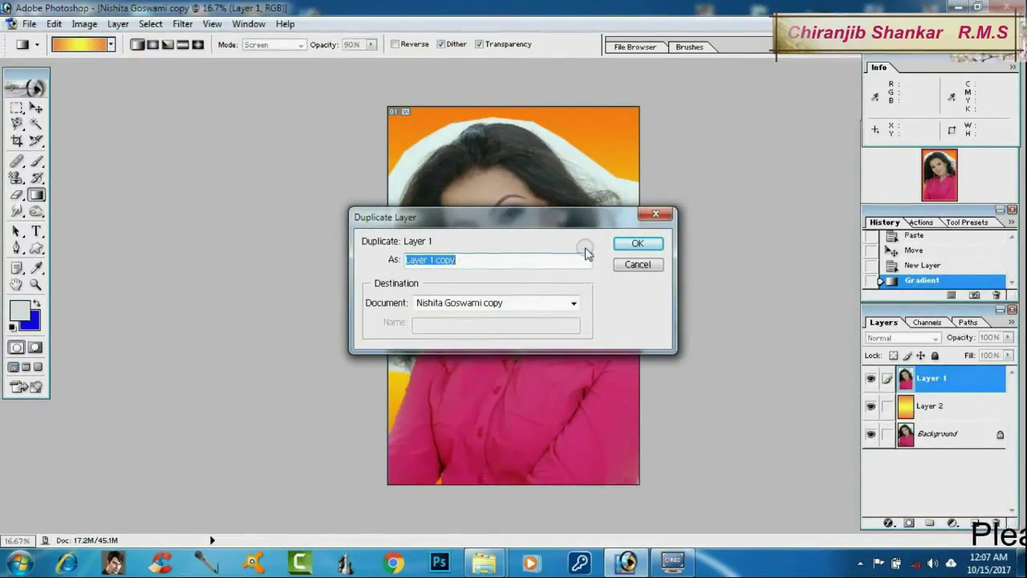
{"action": "left_click", "coordinate": [630, 244]}
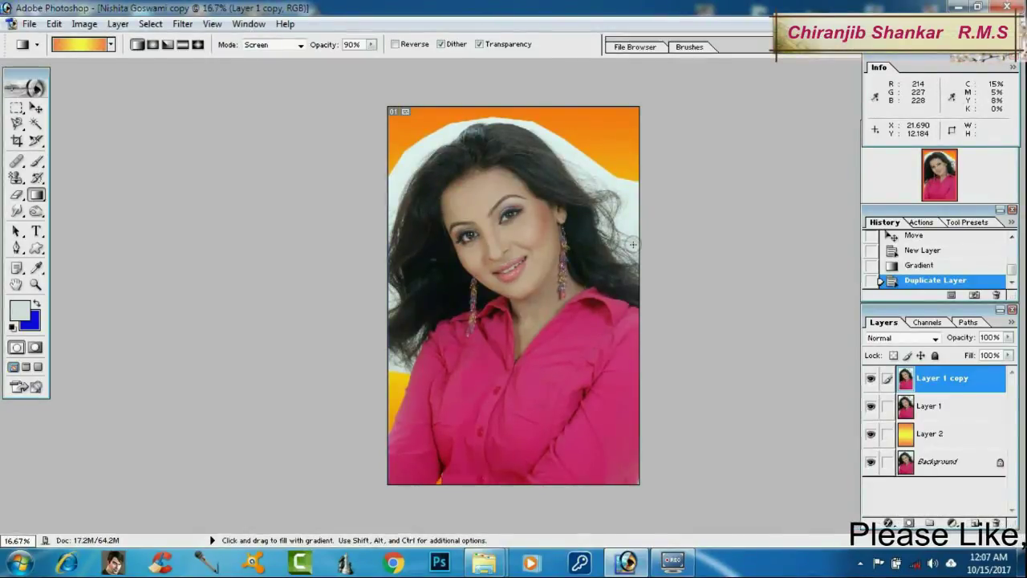
{"action": "left_click", "coordinate": [871, 405]}
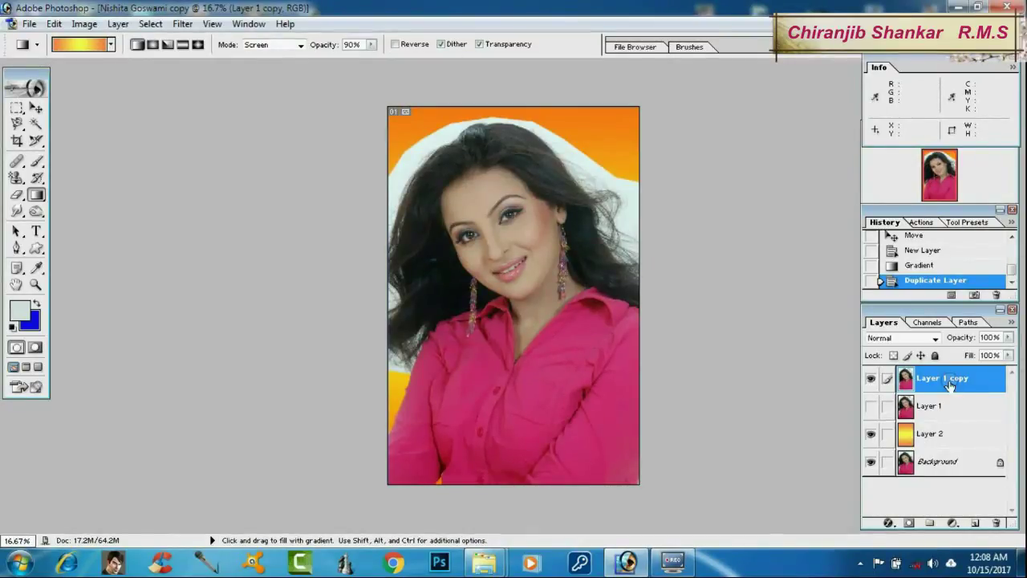
Set Layer 1 copy's blending mode to Multiply.
{"action": "left_click", "coordinate": [935, 339]}
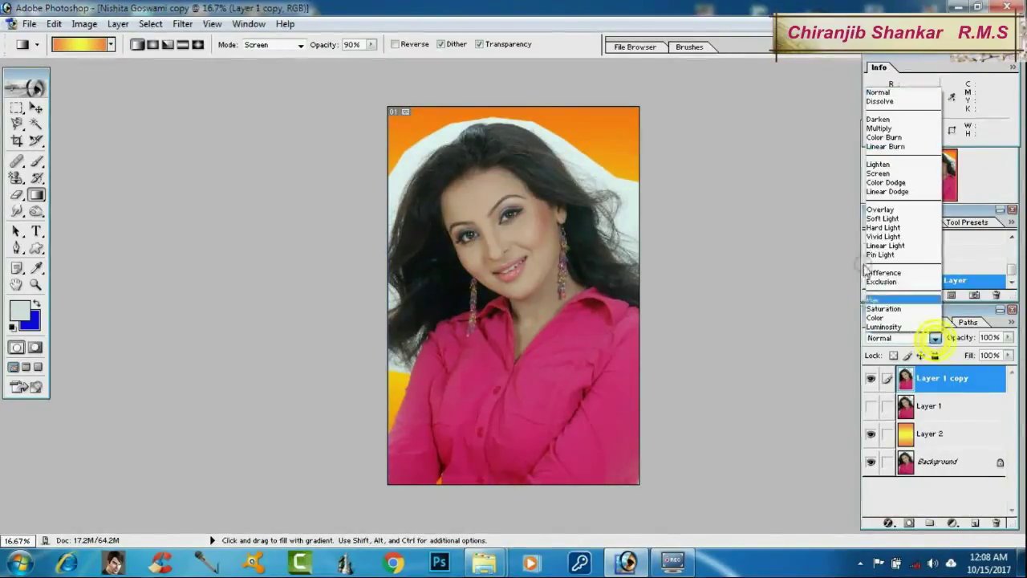
{"action": "left_click", "coordinate": [903, 128]}
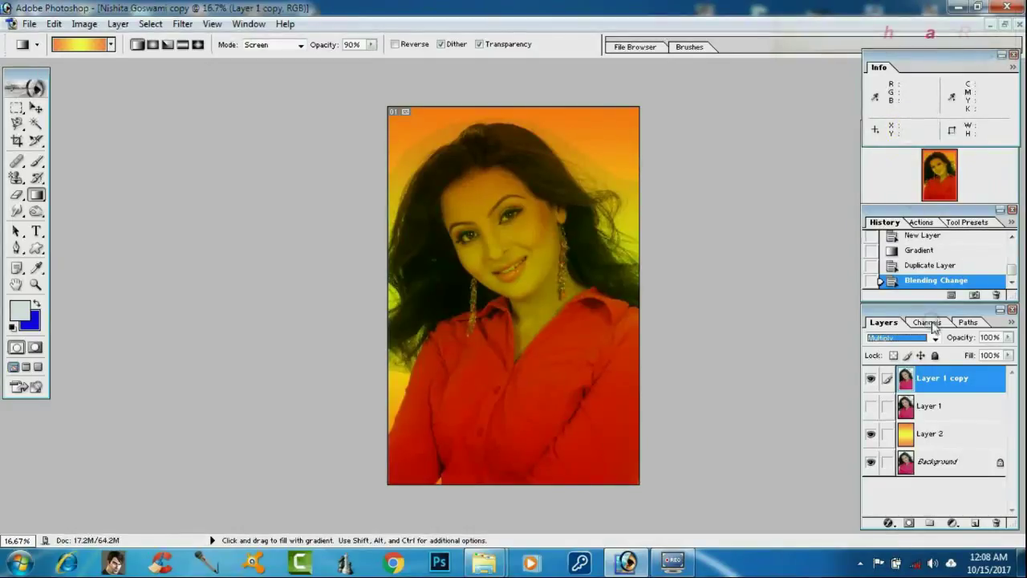
{"action": "left_click", "coordinate": [887, 378]}
{"action": "left_click", "coordinate": [887, 380]}
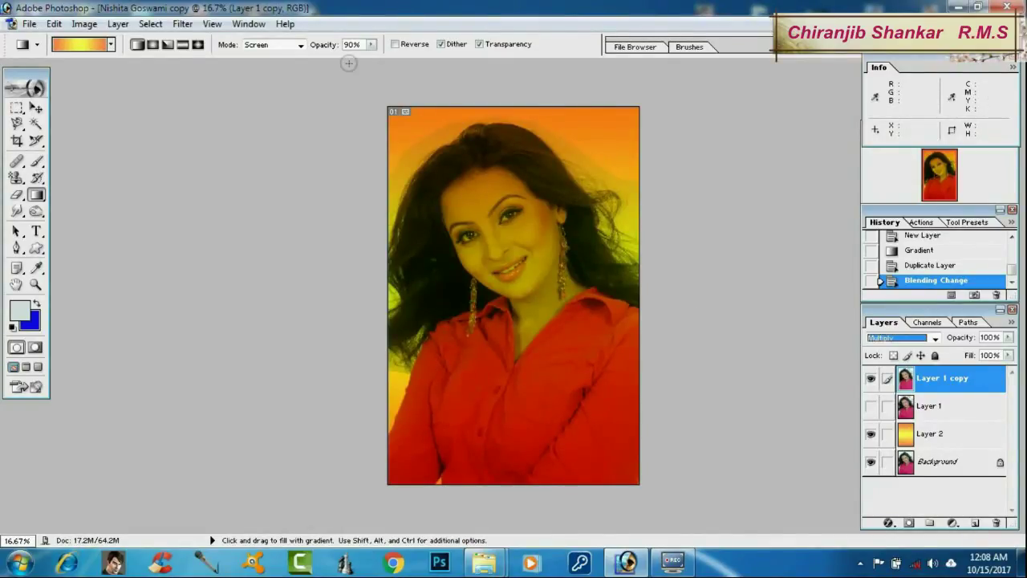
{"action": "left_click", "coordinate": [84, 24]}
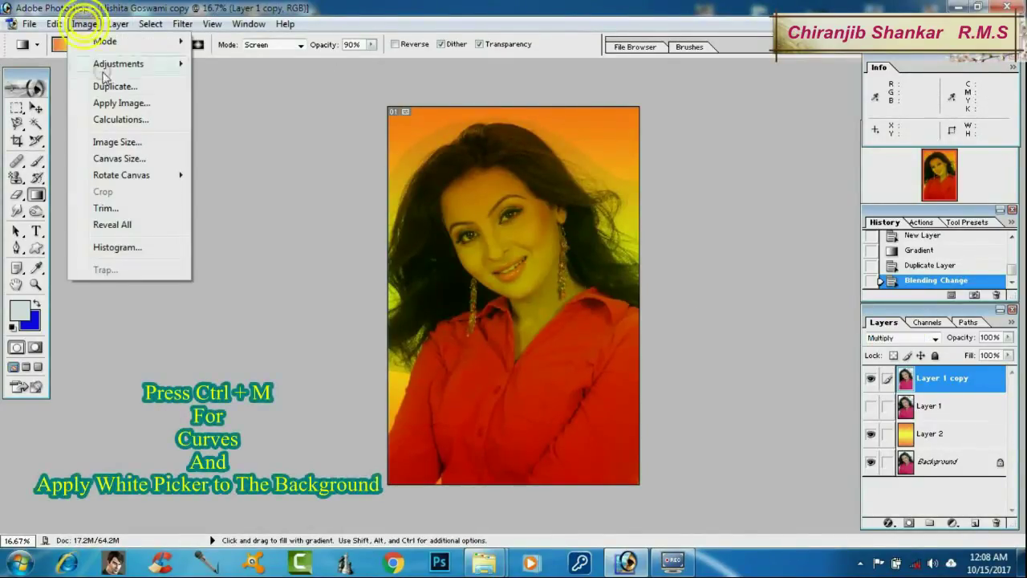
Apply Curves to Layer 1 copy, setting the white point from the light background.
{"action": "left_click", "coordinate": [145, 63]}
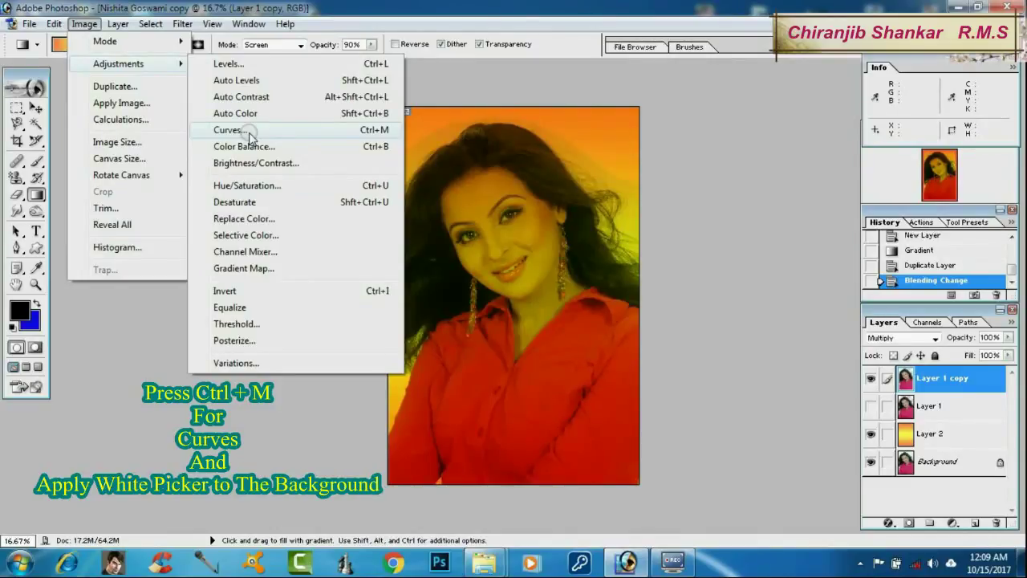
{"action": "left_click", "coordinate": [250, 133]}
{"action": "left_click", "coordinate": [357, 454]}
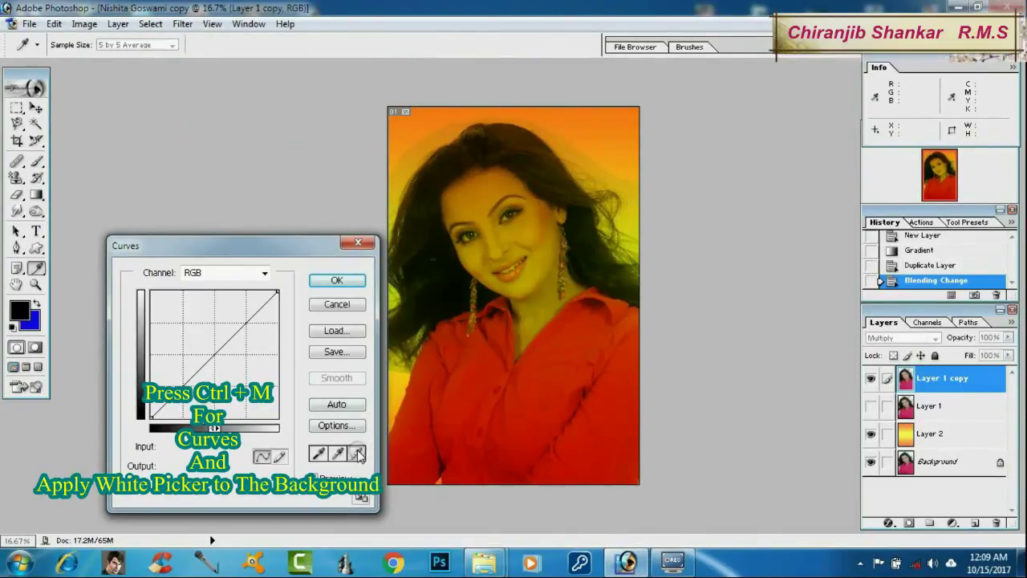
{"action": "left_click", "coordinate": [419, 143]}
{"action": "left_click", "coordinate": [336, 281]}
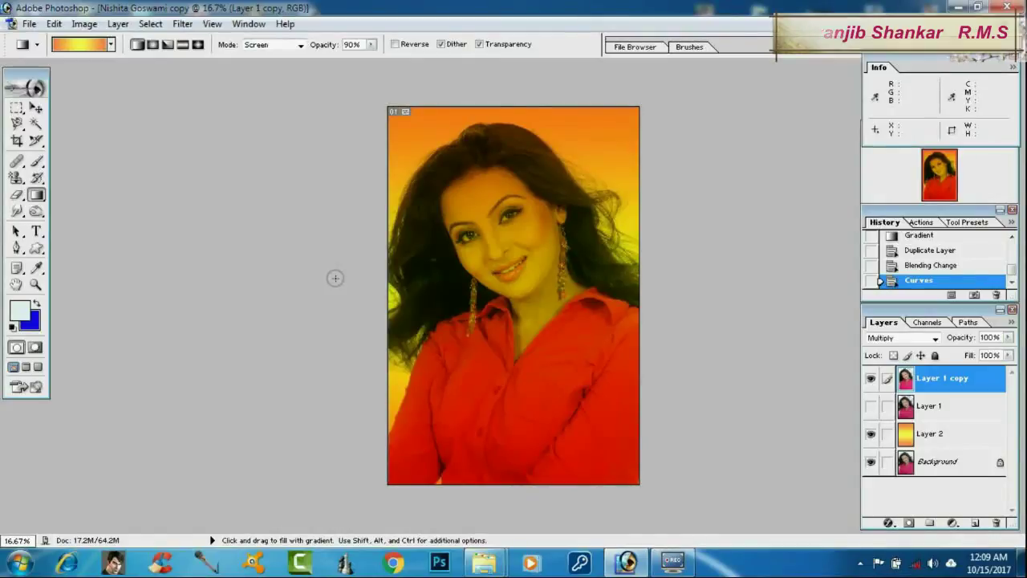
{"action": "left_click", "coordinate": [940, 407]}
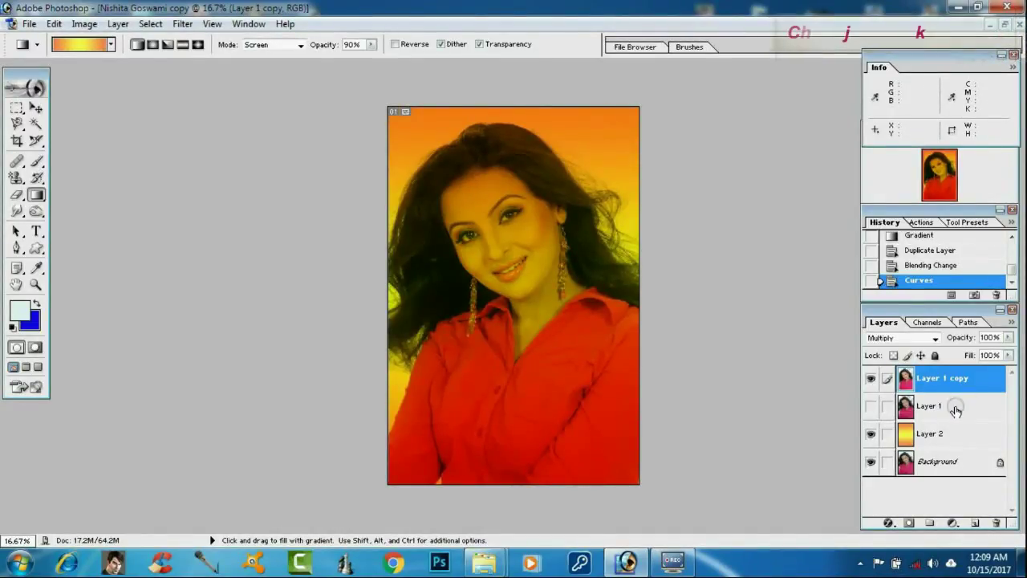
Show Layer 1, move it above Layer 1 copy, and add a white layer mask.
{"action": "left_click", "coordinate": [943, 409]}
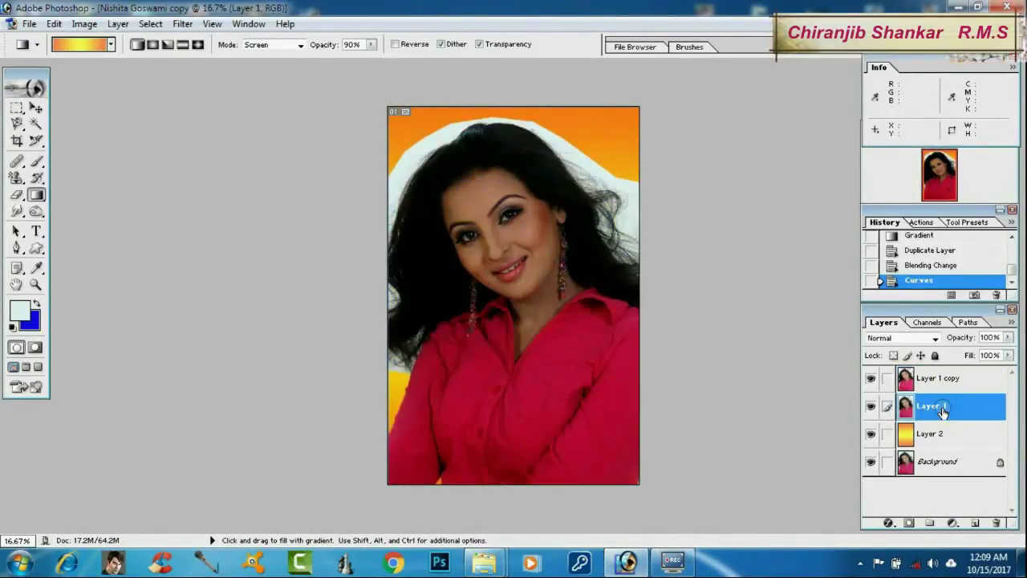
{"action": "left_click_drag", "start_coordinate": [943, 410], "coordinate": [946, 379]}
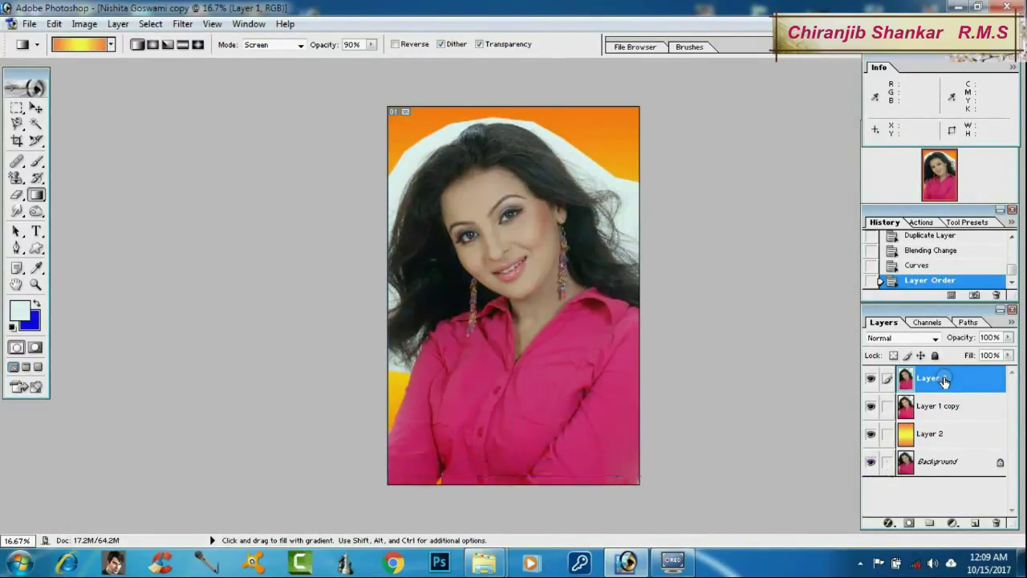
{"action": "left_click", "coordinate": [910, 523]}
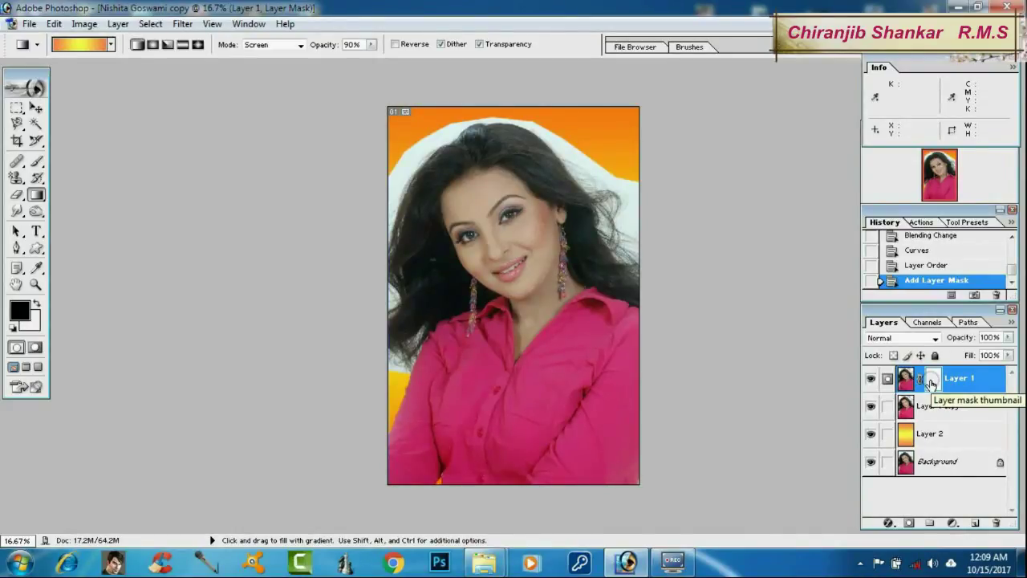
{"action": "left_click", "coordinate": [37, 162]}
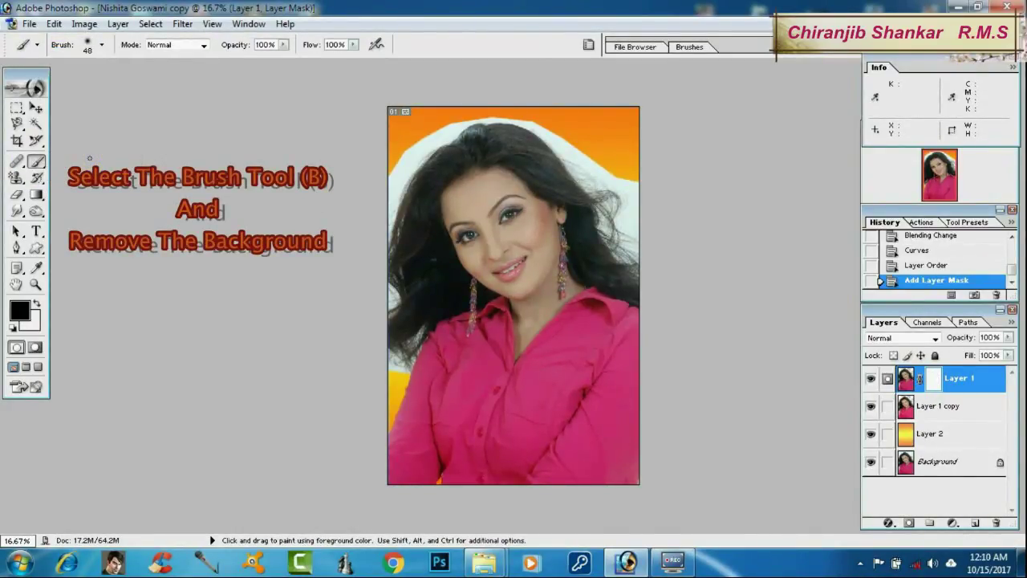
Set the foreground colour to black and the background colour to F5F9F5.
{"action": "left_click", "coordinate": [20, 310]}
{"action": "left_click", "coordinate": [263, 490]}
{"action": "left_click", "coordinate": [584, 295]}
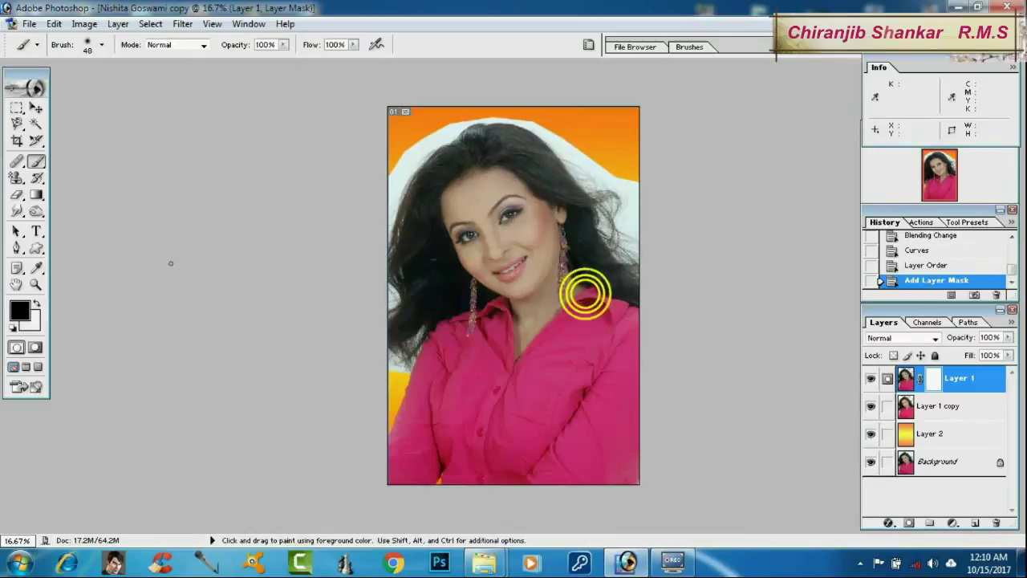
{"action": "left_click", "coordinate": [29, 320]}
{"action": "left_click", "coordinate": [579, 294]}
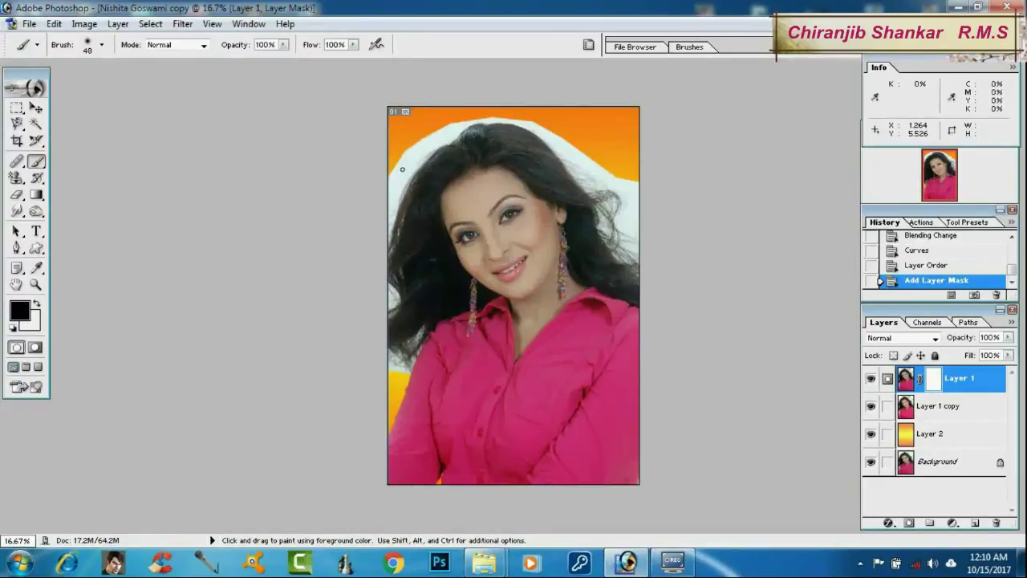
Keep the brush at Normal mode with 100% opacity and 100% flow.
{"action": "left_click", "coordinate": [205, 47]}
{"action": "left_click", "coordinate": [205, 47]}
{"action": "left_click", "coordinate": [205, 47]}
{"action": "left_click", "coordinate": [183, 54]}
{"action": "left_click", "coordinate": [284, 45]}
{"action": "left_click", "coordinate": [354, 45]}
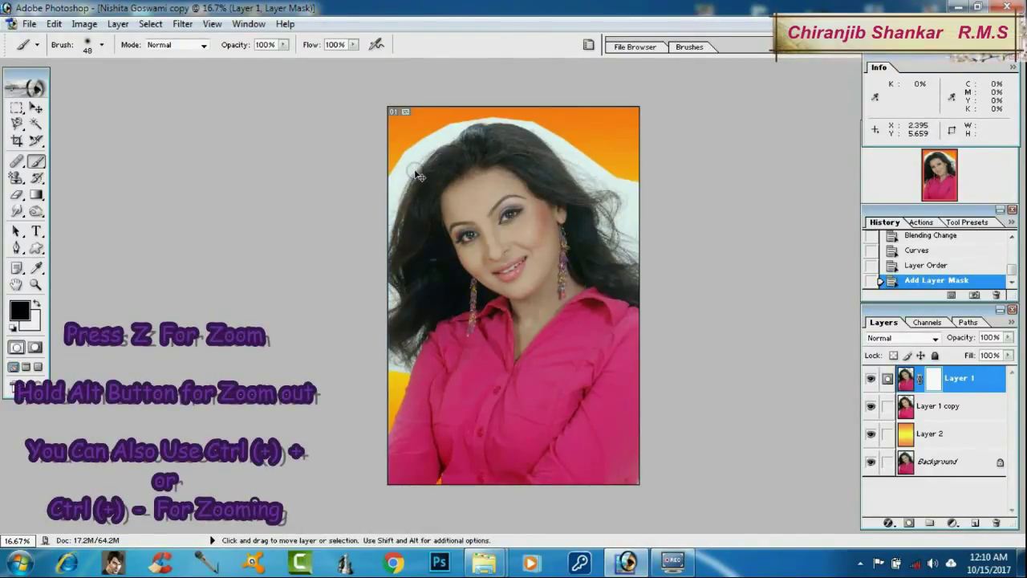
Zoom in and paint black on the mask along the upper-left and lower-left hair with a 200 px brush.
{"action": "key", "text": "ctrl+plus"}
{"action": "right_click", "coordinate": [327, 118]}
{"action": "left_click", "coordinate": [425, 143]}
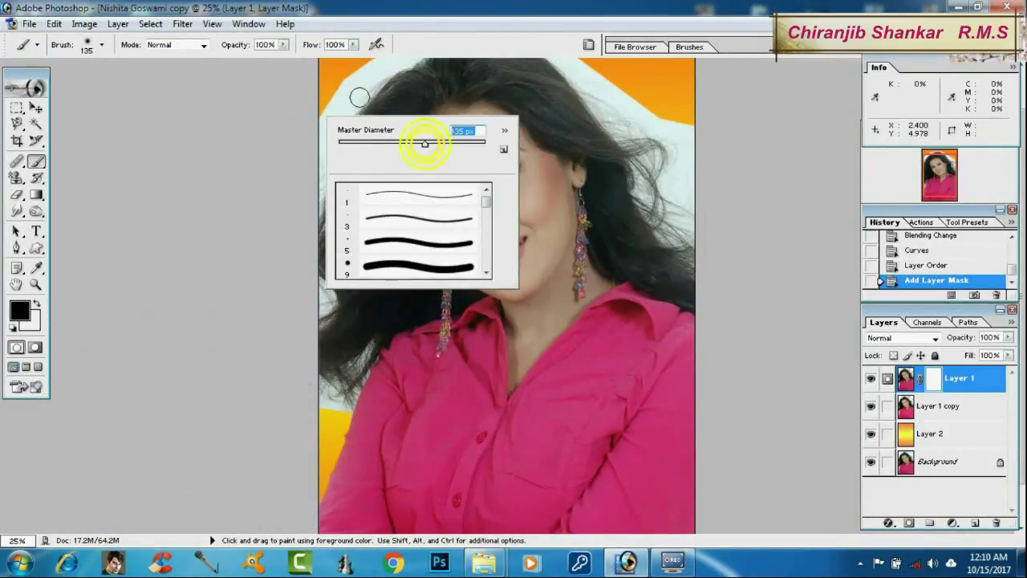
{"action": "left_click", "coordinate": [368, 93]}
{"action": "left_click_drag", "start_coordinate": [369, 95], "coordinate": [344, 94]}
{"action": "left_click_drag", "start_coordinate": [325, 130], "coordinate": [338, 108]}
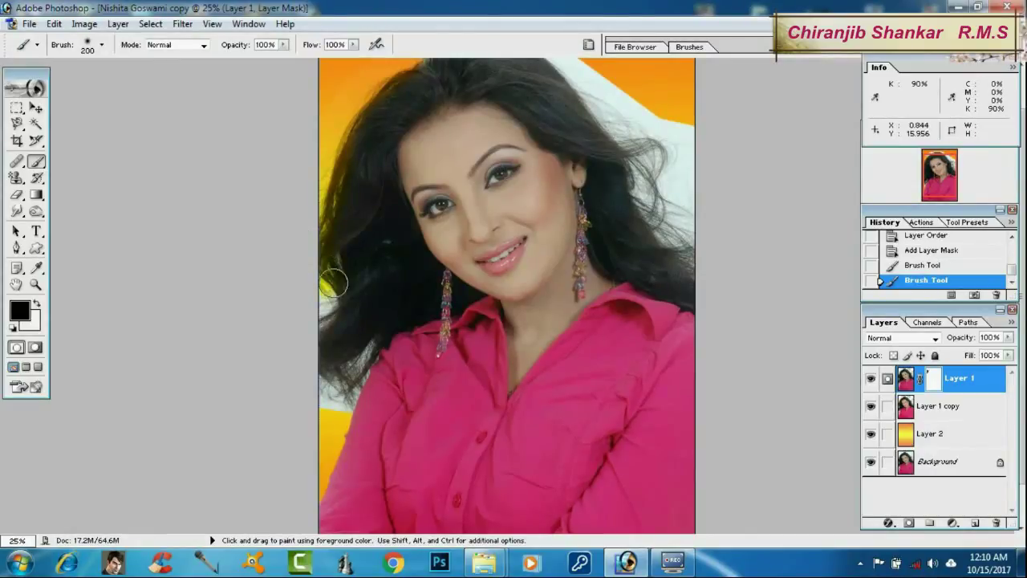
{"action": "left_click", "coordinate": [328, 390]}
{"action": "left_click", "coordinate": [328, 390]}
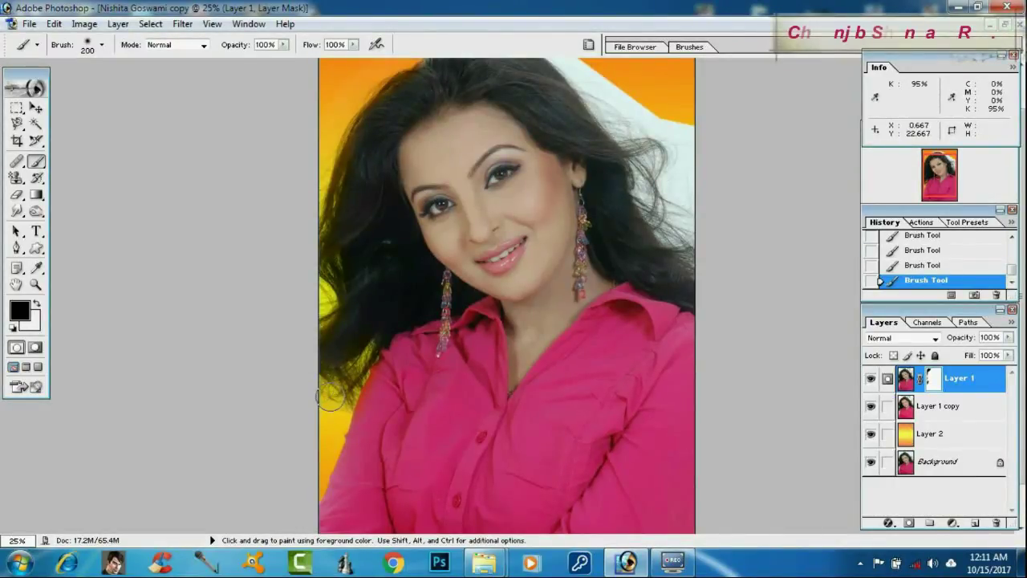
Resize the brush to 89, then 180 px, and paint out the white at the top right and right hair edge.
{"action": "right_click", "coordinate": [370, 366]}
{"action": "left_click_drag", "start_coordinate": [488, 387], "coordinate": [445, 392]}
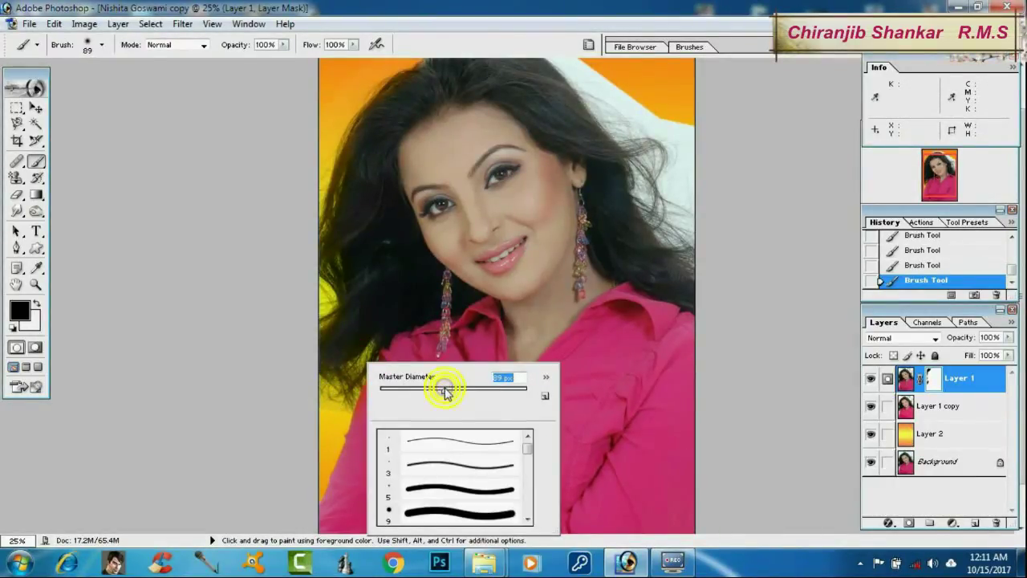
{"action": "left_click", "coordinate": [372, 345]}
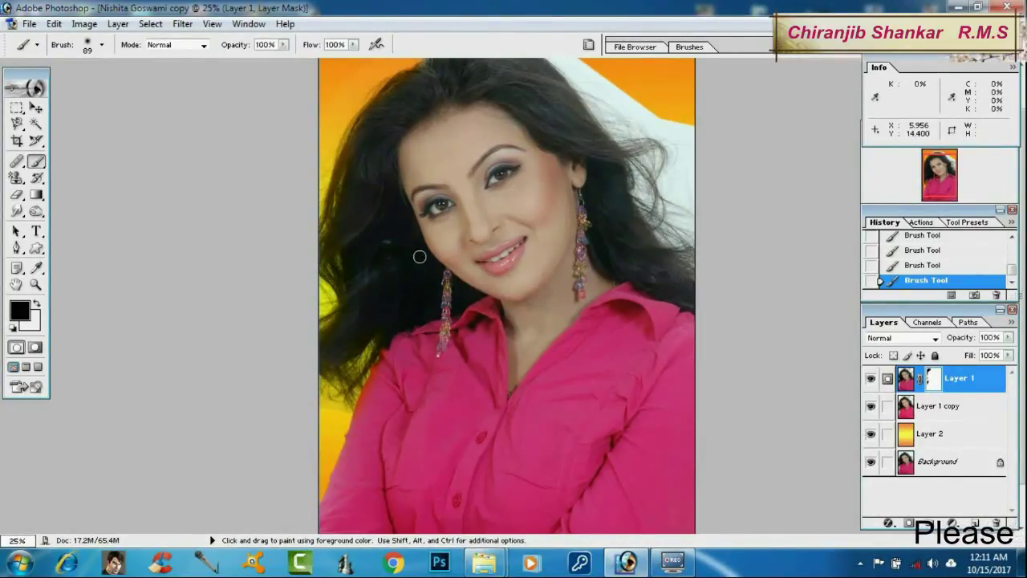
{"action": "right_click", "coordinate": [567, 76]}
{"action": "type", "text": "180"}
{"action": "left_click", "coordinate": [573, 68]}
{"action": "left_click_drag", "start_coordinate": [573, 68], "coordinate": [682, 149]}
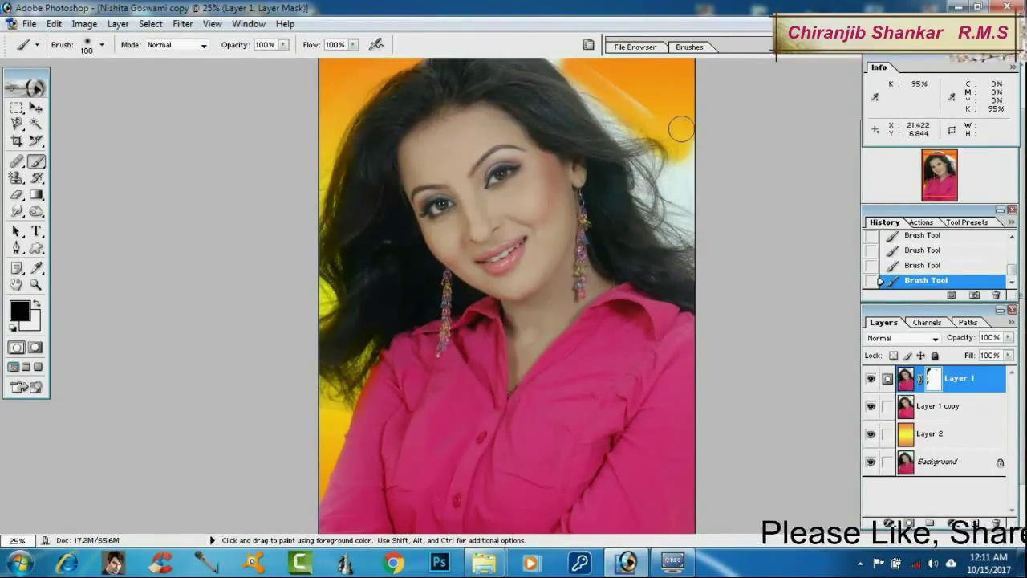
{"action": "mouse_move", "coordinate": [602, 83]}
{"action": "left_mouse_down"}
{"action": "mouse_move", "coordinate": [679, 171]}
{"action": "mouse_move", "coordinate": [674, 153]}
{"action": "mouse_move", "coordinate": [695, 268]}
{"action": "left_mouse_up"}
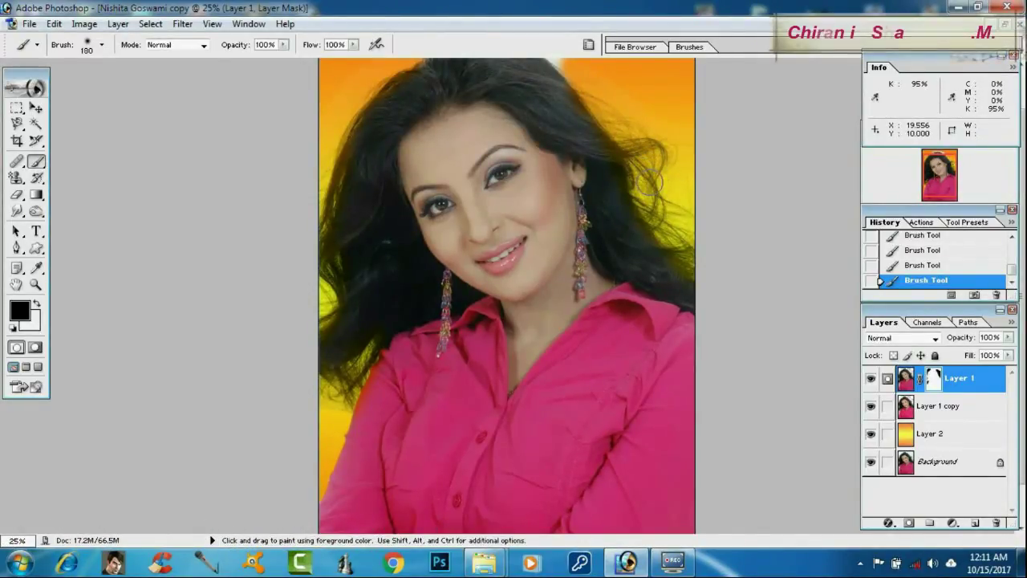
Paint black on the mask over the top and lower-left hair edges, panning to reach them.
{"action": "key", "text": "h"}
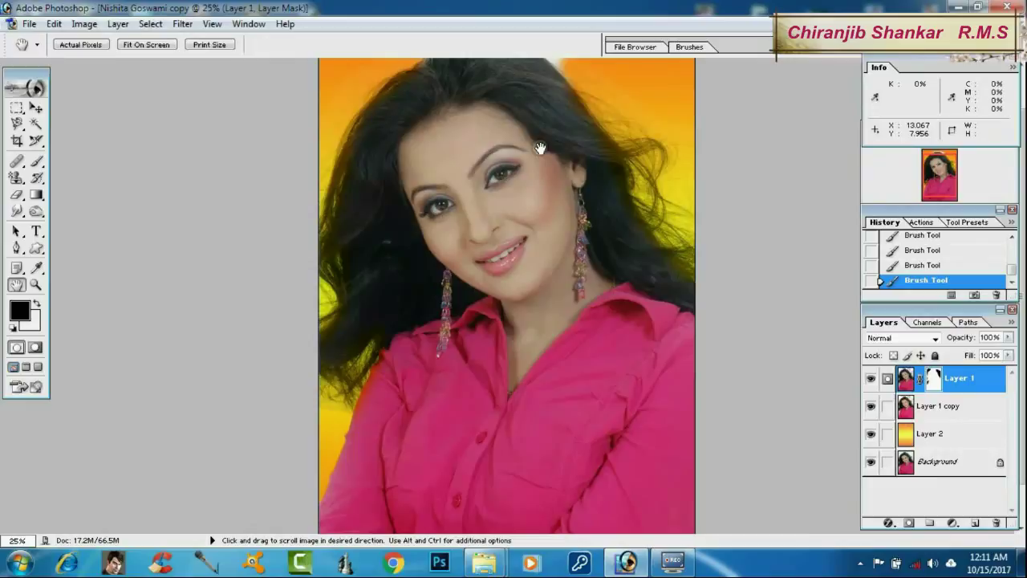
{"action": "left_click_drag", "start_coordinate": [540, 148], "coordinate": [536, 227]}
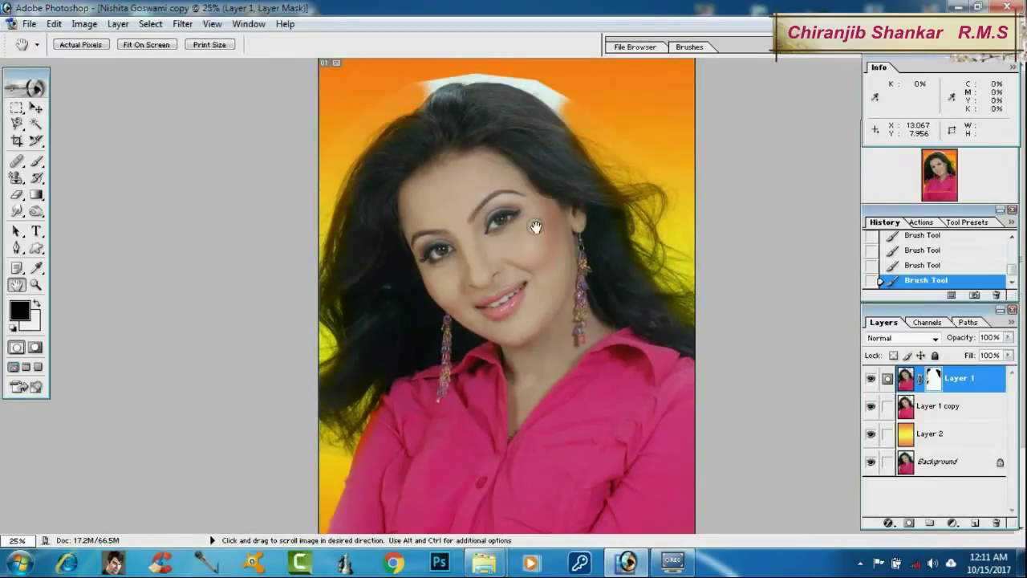
{"action": "left_click", "coordinate": [37, 161]}
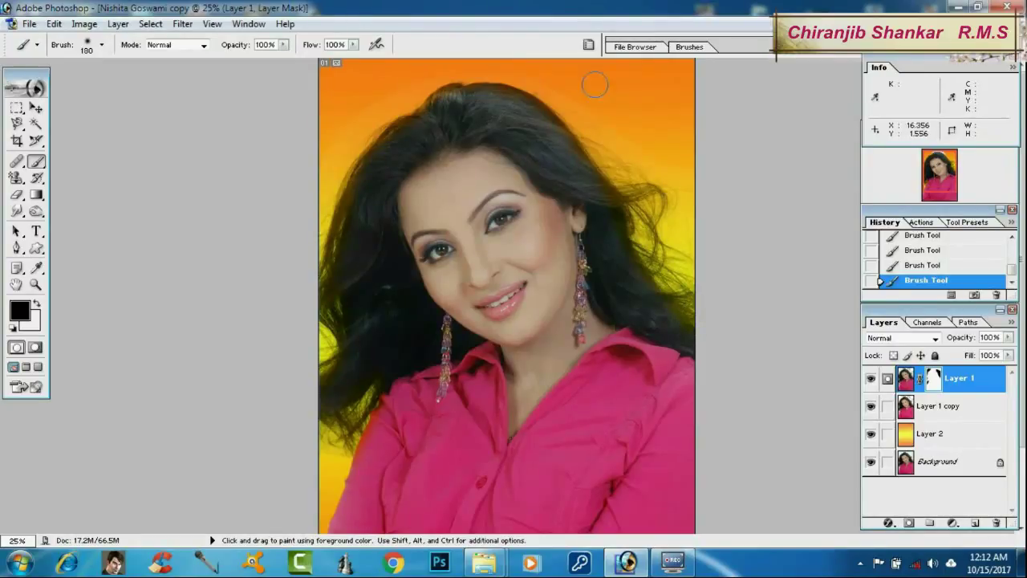
{"action": "left_click", "coordinate": [375, 121]}
{"action": "left_click_drag", "start_coordinate": [344, 422], "coordinate": [368, 391]}
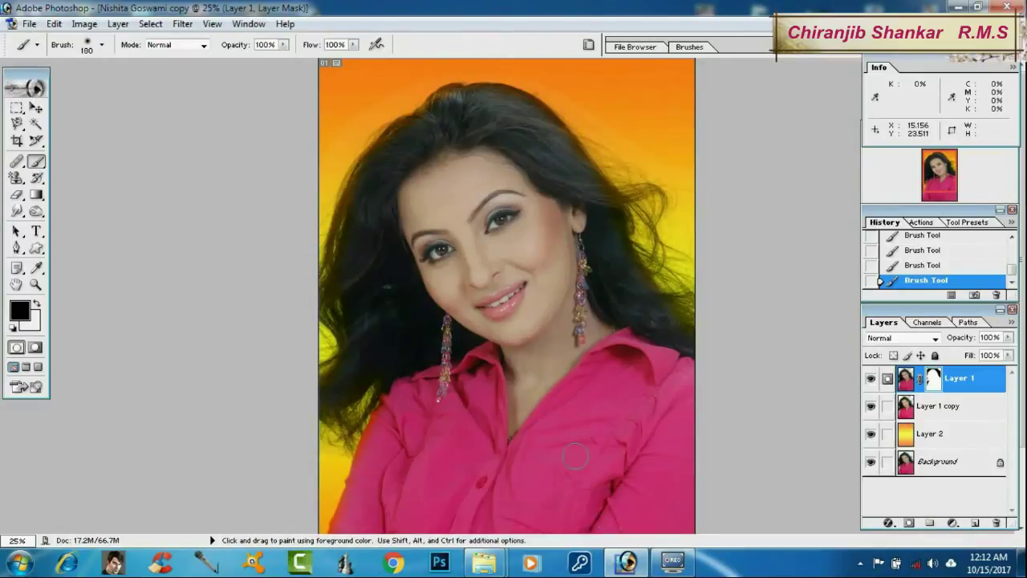
{"action": "key", "text": "space"}
{"action": "left_click_drag", "start_coordinate": [448, 372], "coordinate": [459, 260]}
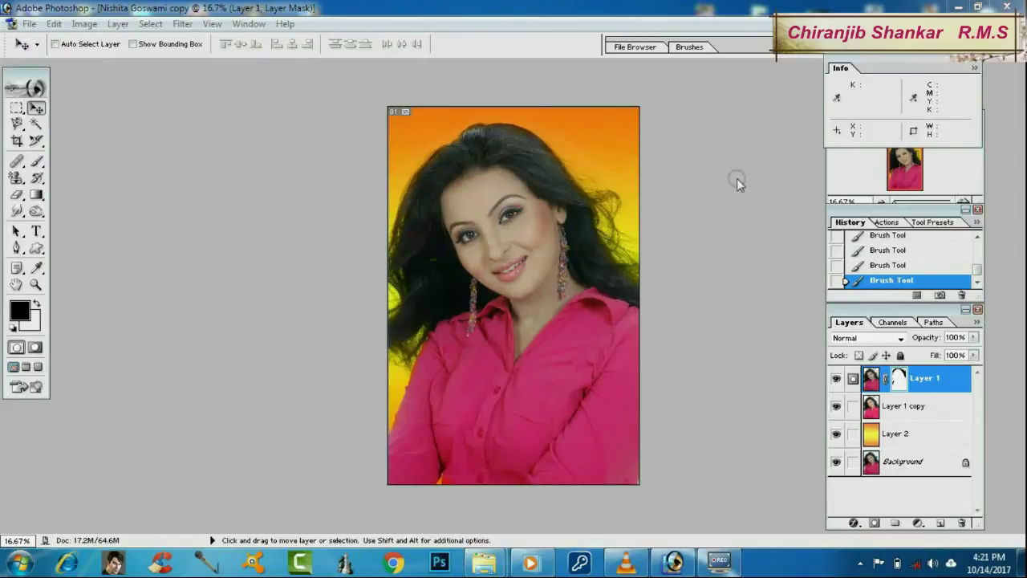
Link Layer 1 copy to Layer 1 and restore the portrait to a floating document window.
{"action": "left_click", "coordinate": [853, 406]}
{"action": "left_click", "coordinate": [538, 322]}
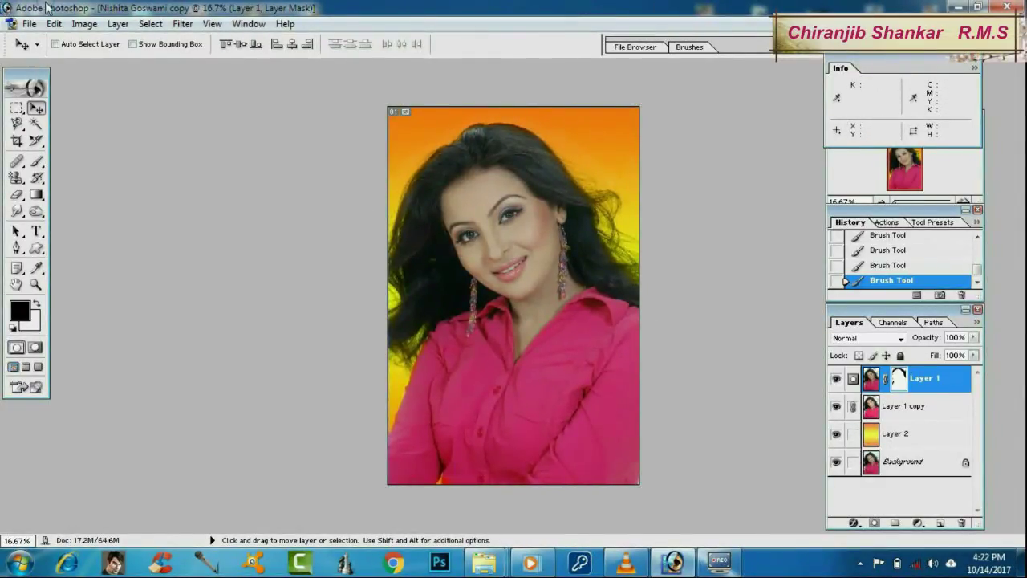
{"action": "left_click", "coordinate": [1004, 24]}
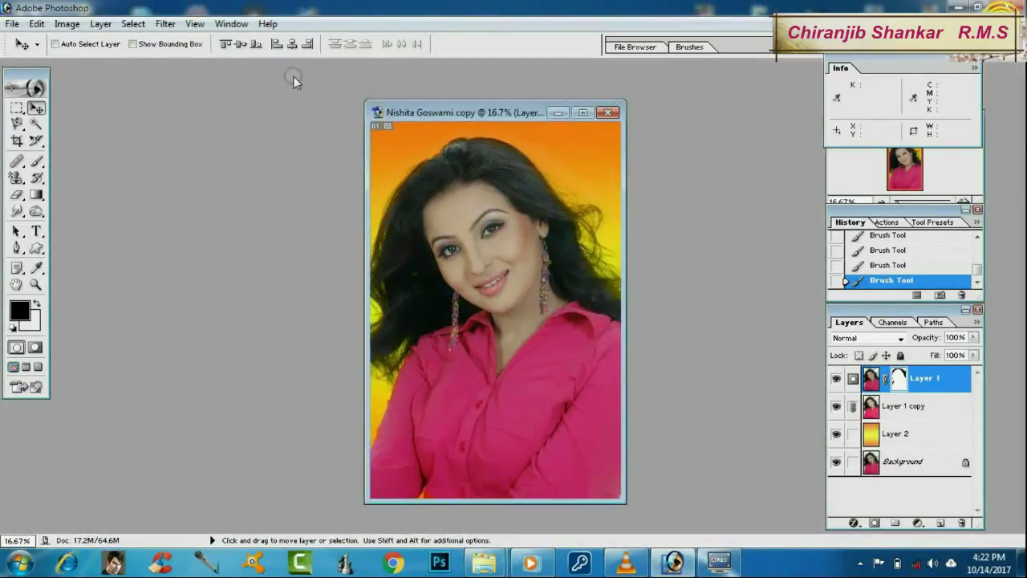
Open DSC03148.jpg from the Imege-HD > BackGround Image > HD photo-1 folder.
{"action": "left_click", "coordinate": [13, 24]}
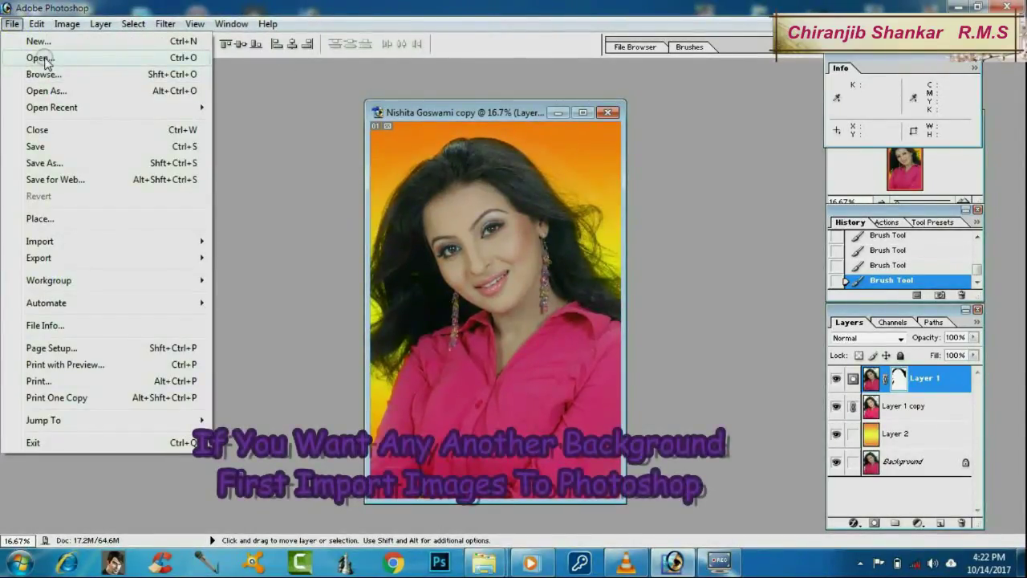
{"action": "left_click", "coordinate": [40, 58]}
{"action": "left_click", "coordinate": [565, 73]}
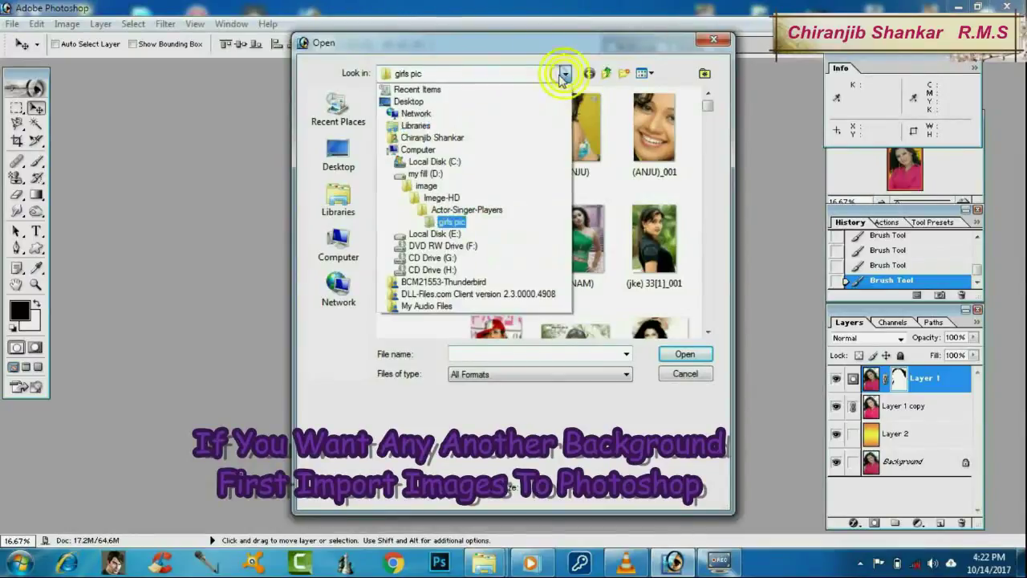
{"action": "left_click", "coordinate": [442, 199]}
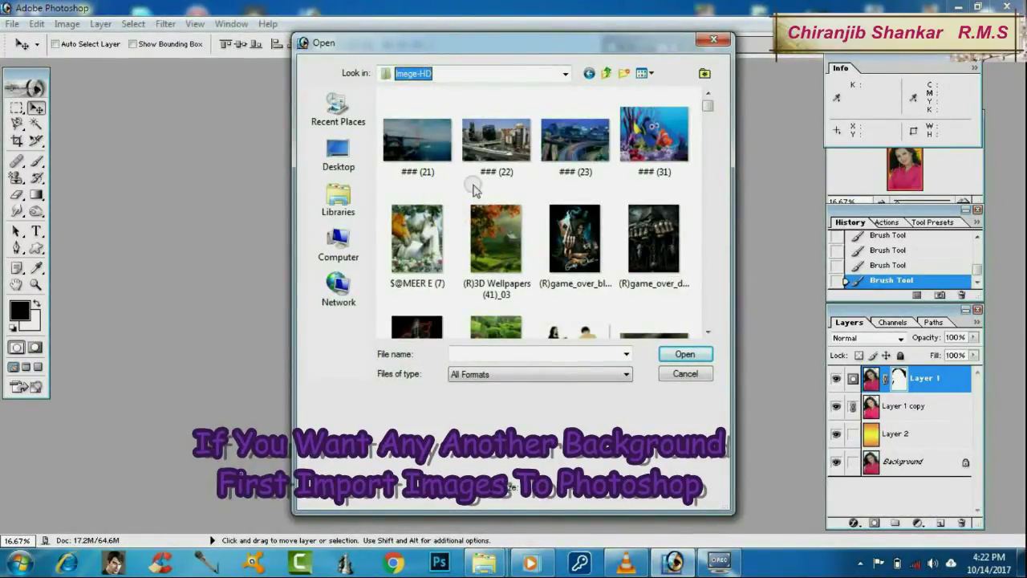
{"action": "left_click", "coordinate": [706, 135]}
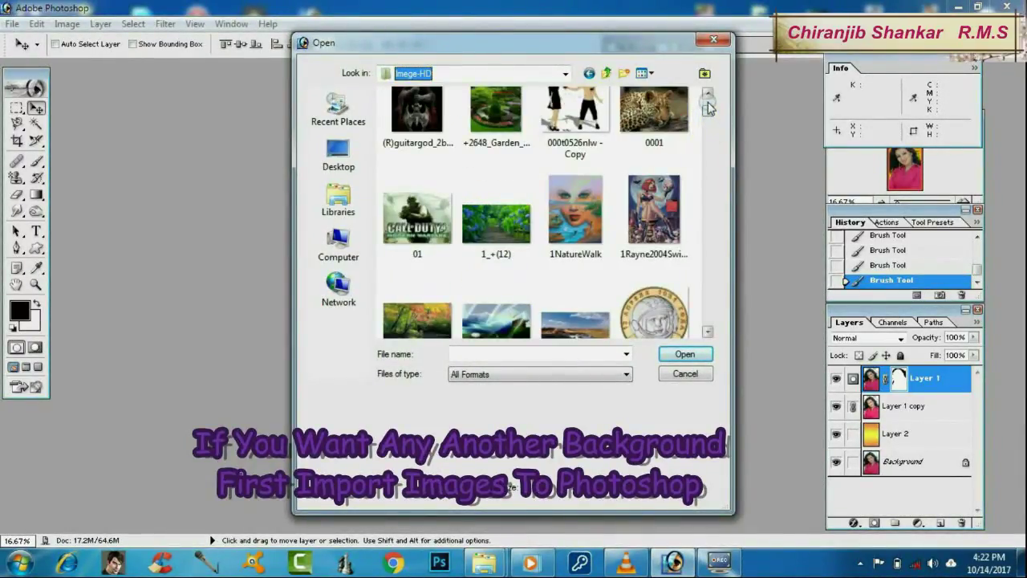
{"action": "left_click", "coordinate": [708, 98]}
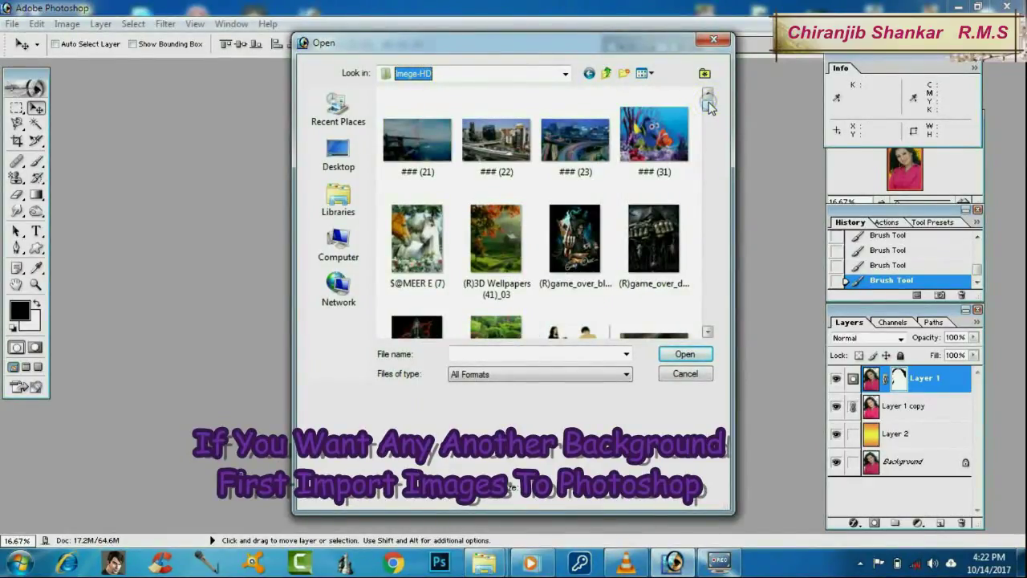
{"action": "scroll", "coordinate": [710, 113], "scroll_direction": "up", "scroll_amount": 5}
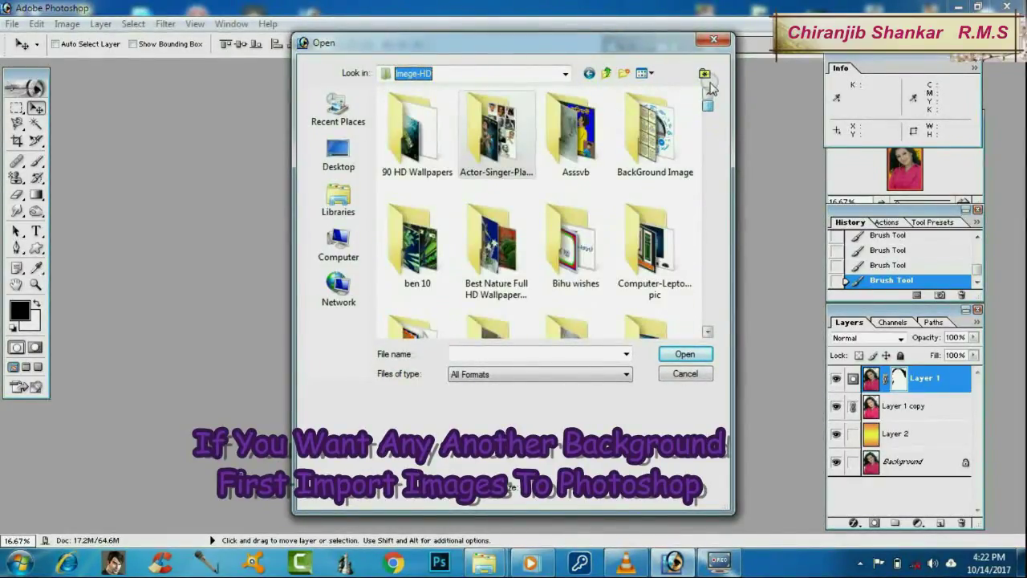
{"action": "double_click", "coordinate": [646, 160]}
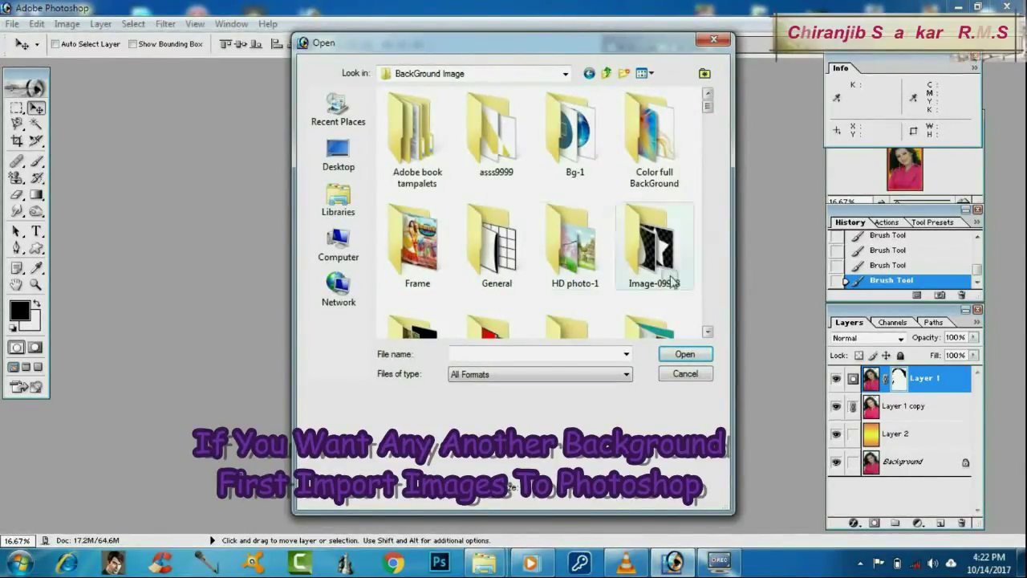
{"action": "double_click", "coordinate": [584, 266]}
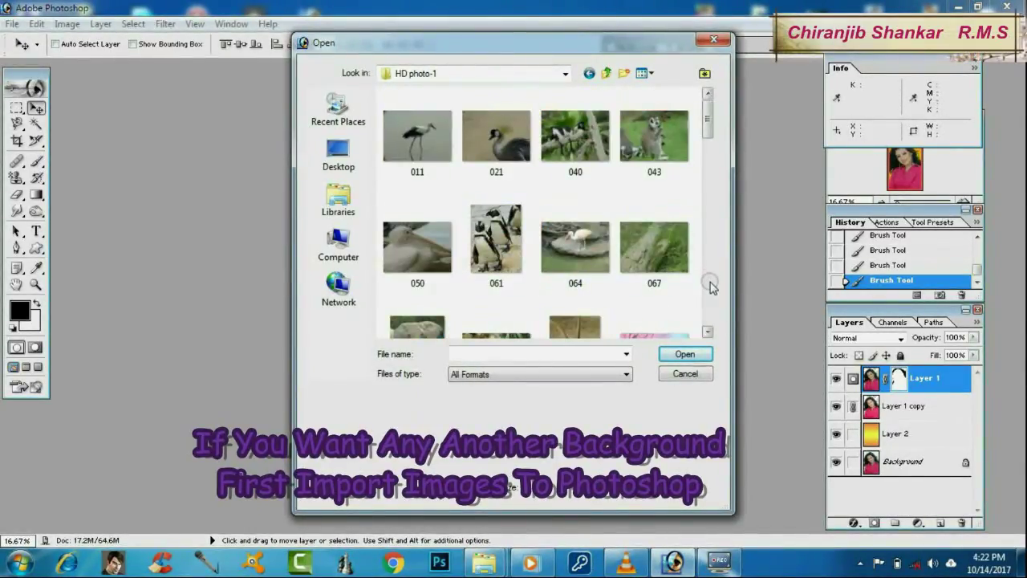
{"action": "left_click", "coordinate": [709, 297]}
{"action": "left_click", "coordinate": [710, 300]}
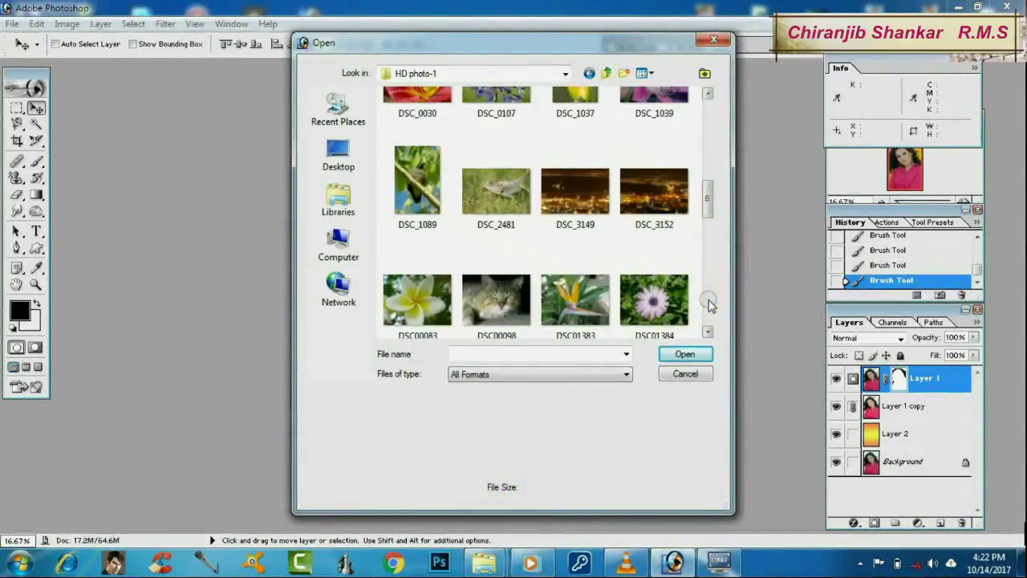
{"action": "left_click", "coordinate": [710, 301]}
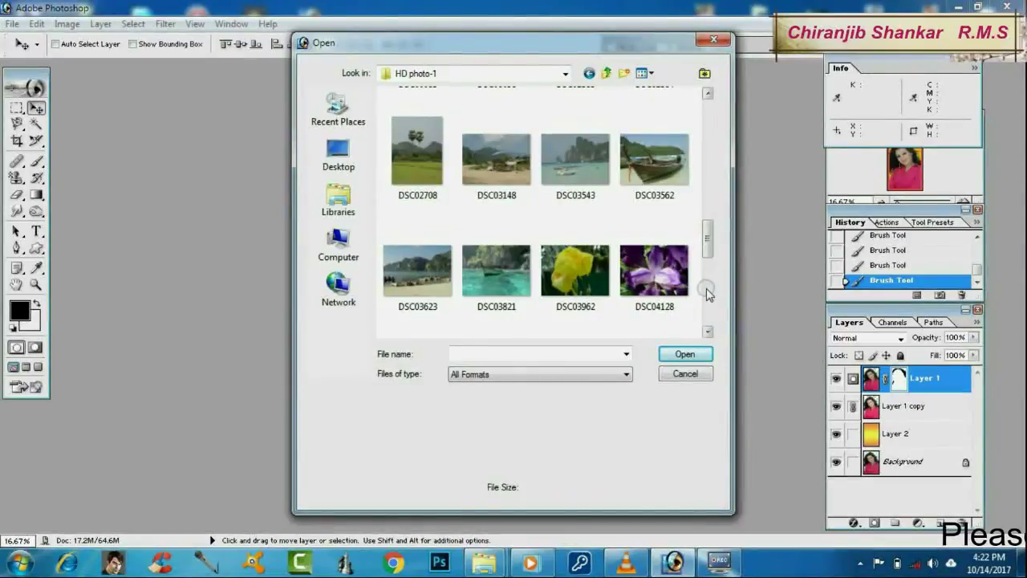
{"action": "left_click", "coordinate": [706, 290]}
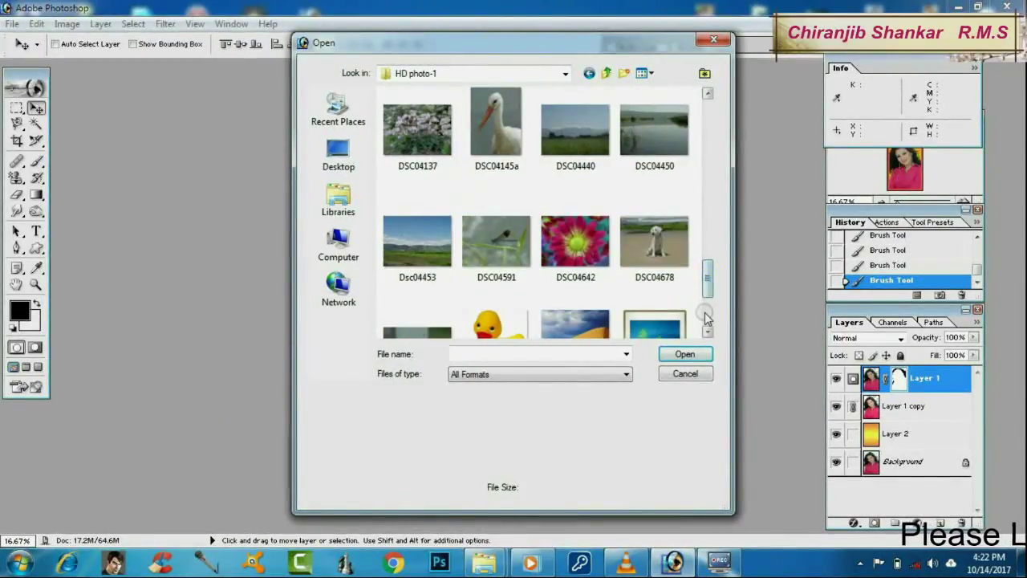
{"action": "left_click", "coordinate": [706, 318]}
{"action": "left_click_drag", "start_coordinate": [707, 313], "coordinate": [721, 223]}
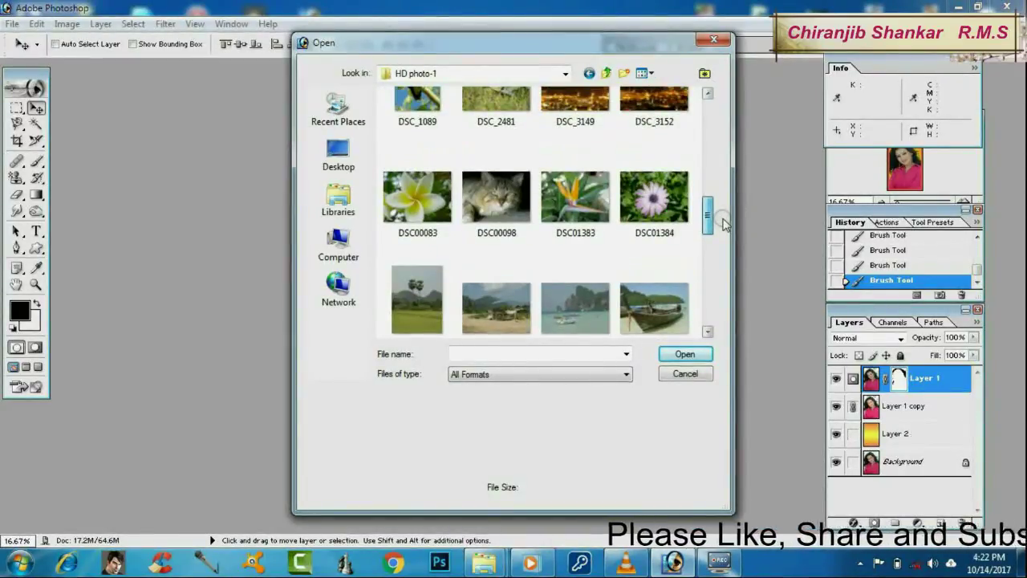
{"action": "double_click", "coordinate": [496, 308]}
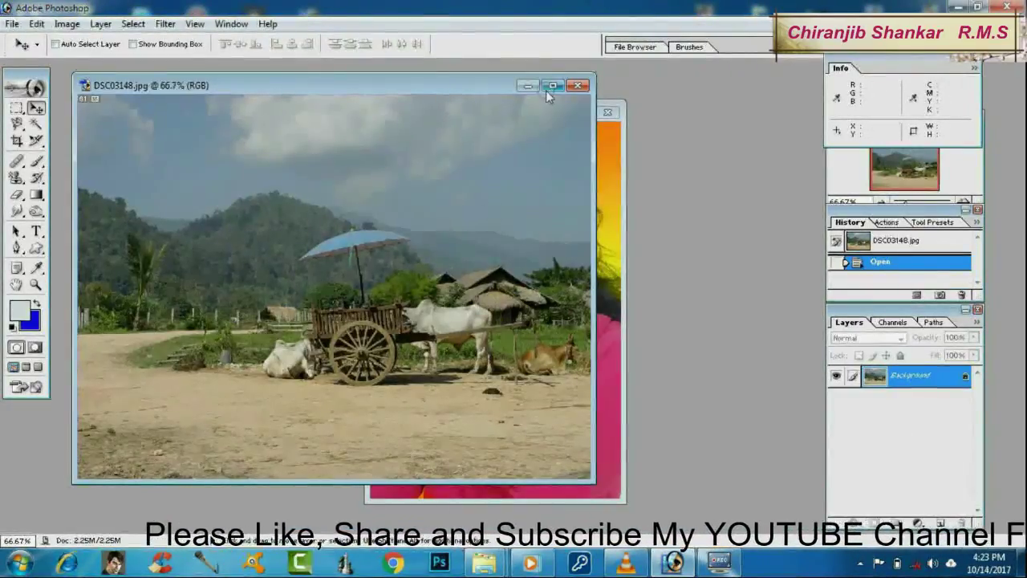
Place the windows side by side, drag the woman layers into the landscape, and maximize it.
{"action": "left_click", "coordinate": [615, 177]}
{"action": "left_click_drag", "start_coordinate": [505, 114], "coordinate": [730, 123]}
{"action": "left_click_drag", "start_coordinate": [715, 298], "coordinate": [385, 265]}
{"action": "left_click", "coordinate": [552, 85]}
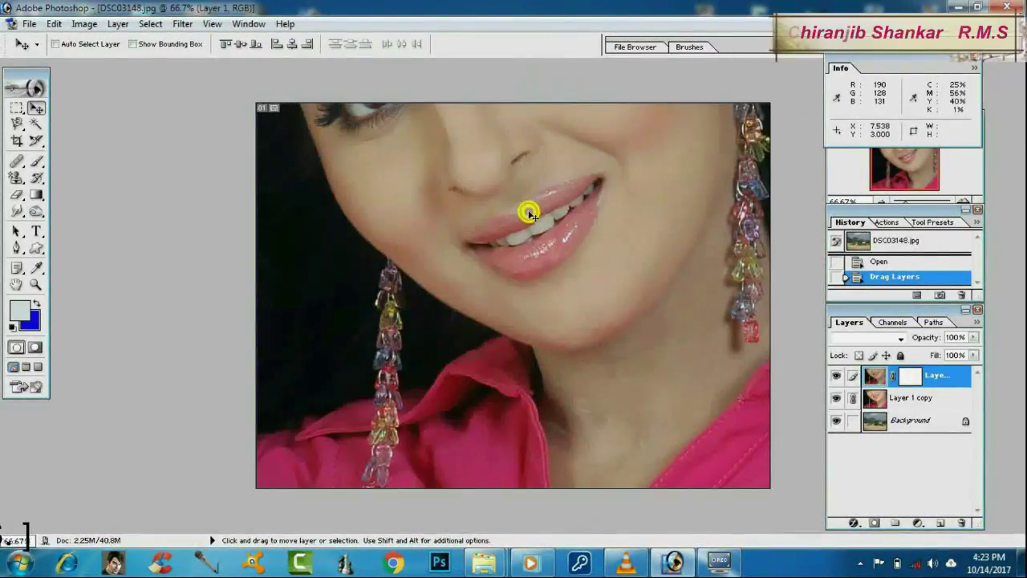
Free Transform the woman layer, scaling it down to about 15 percent.
{"action": "key", "text": "ctrl+t"}
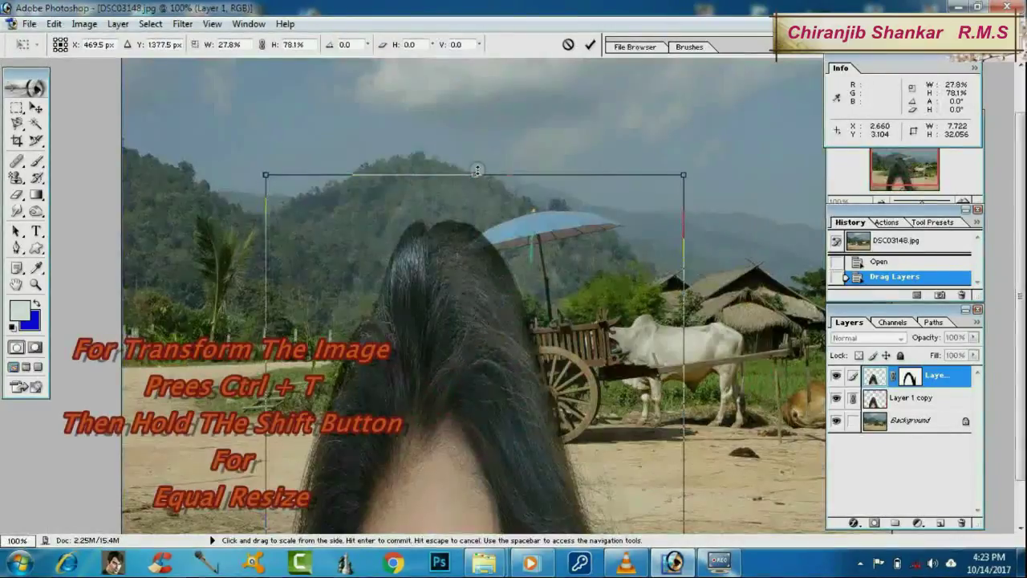
{"action": "left_click_drag", "start_coordinate": [477, 172], "coordinate": [470, 451]}
{"action": "left_click_drag", "start_coordinate": [422, 511], "coordinate": [409, 201]}
{"action": "left_click_drag", "start_coordinate": [464, 141], "coordinate": [453, 448]}
{"action": "left_click_drag", "start_coordinate": [402, 520], "coordinate": [440, 245]}
{"action": "left_click_drag", "start_coordinate": [492, 174], "coordinate": [475, 433]}
{"action": "left_click_drag", "start_coordinate": [437, 505], "coordinate": [428, 213]}
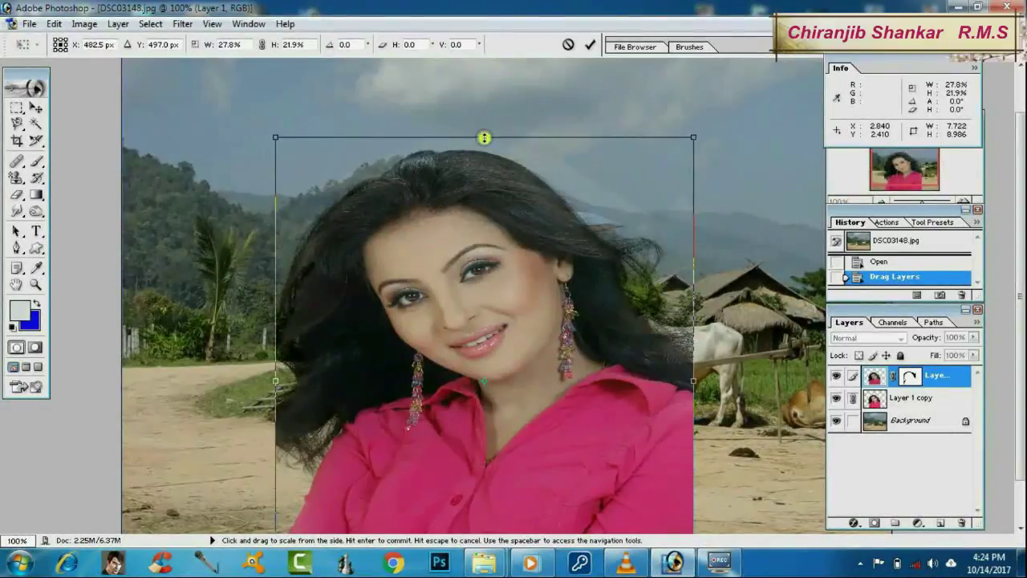
{"action": "left_click_drag", "start_coordinate": [484, 138], "coordinate": [484, 222]}
{"action": "left_click_drag", "start_coordinate": [458, 280], "coordinate": [460, 181]}
{"action": "left_click_drag", "start_coordinate": [275, 319], "coordinate": [410, 319]}
{"action": "left_click_drag", "start_coordinate": [554, 122], "coordinate": [554, 189]}
{"action": "left_click_drag", "start_coordinate": [409, 353], "coordinate": [454, 354]}
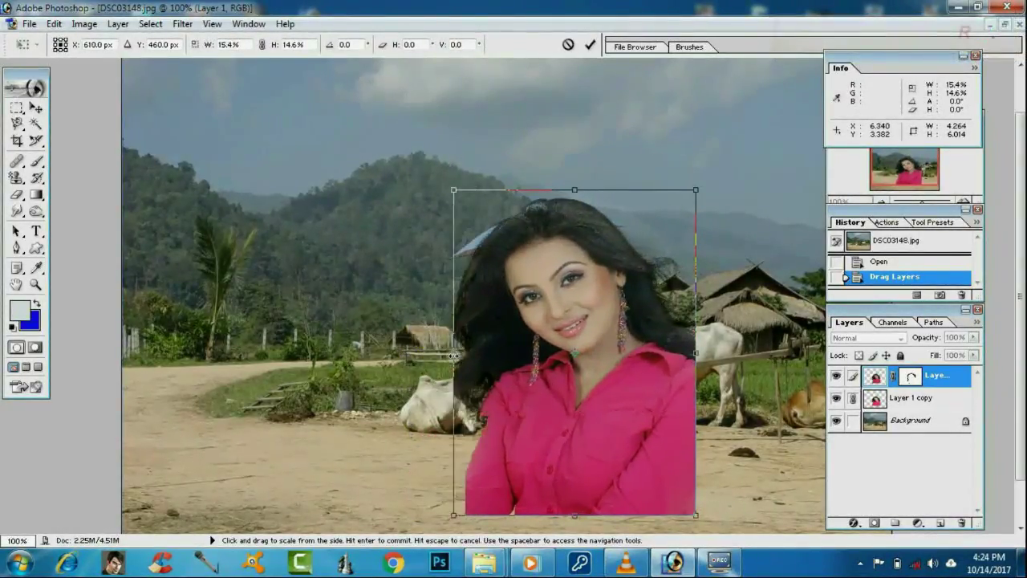
{"action": "left_click_drag", "start_coordinate": [678, 345], "coordinate": [923, 393]}
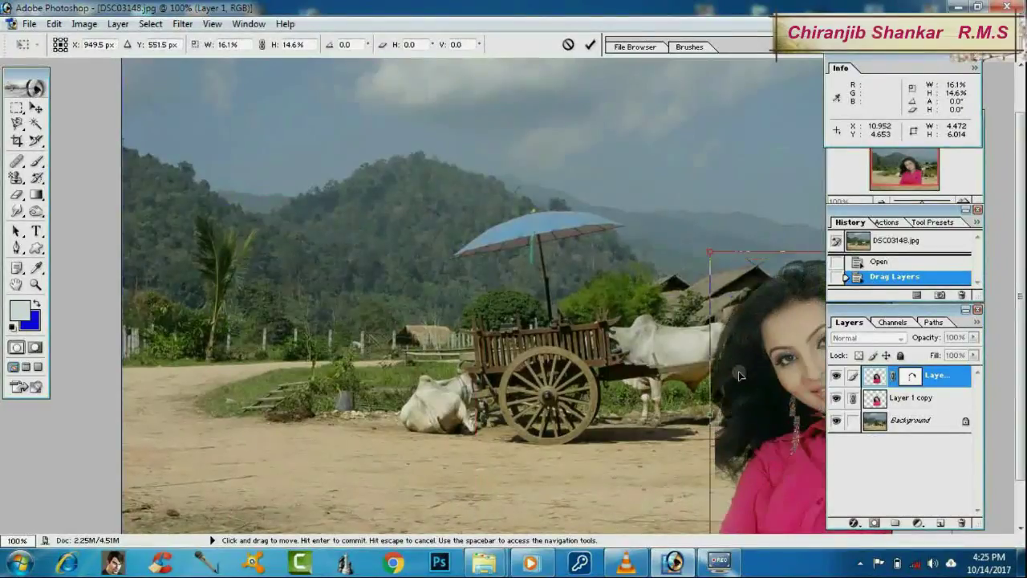
Move the woman to the bottom-right of the scene, enlarge her slightly, and commit the transform.
{"action": "key", "text": "ctrl+minus"}
{"action": "left_click_drag", "start_coordinate": [697, 335], "coordinate": [319, 367]}
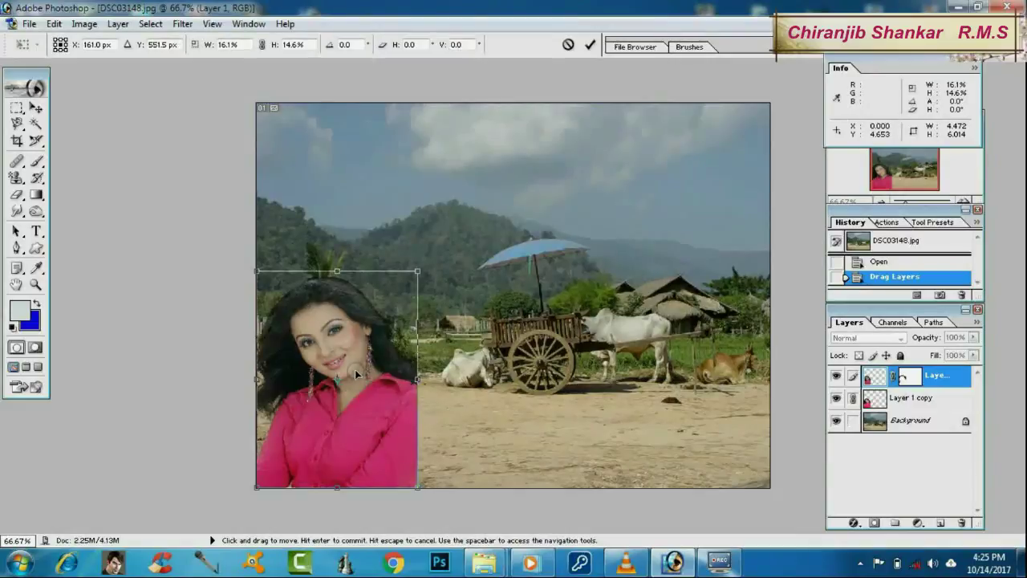
{"action": "left_click_drag", "start_coordinate": [355, 376], "coordinate": [708, 379]}
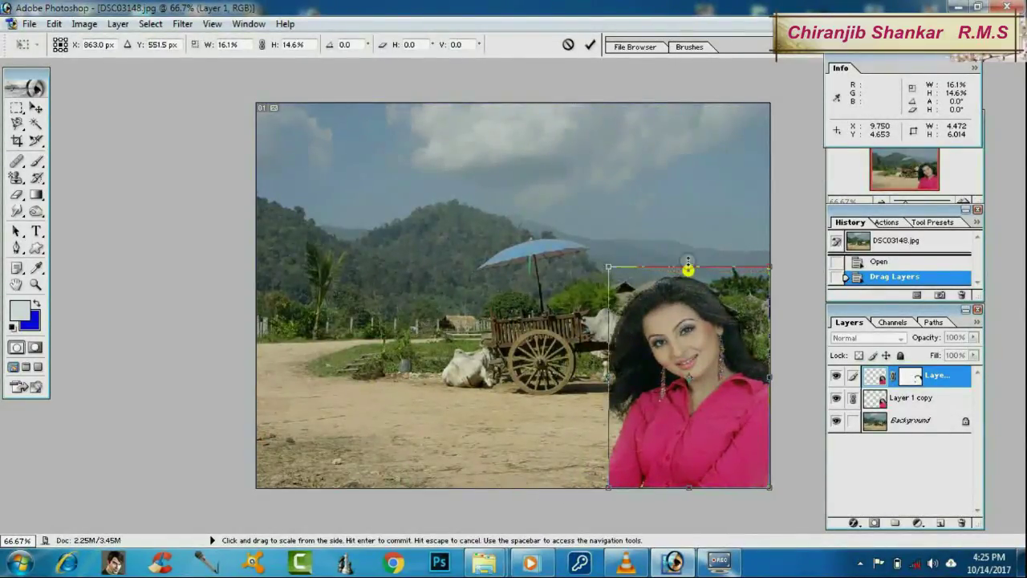
{"action": "left_click_drag", "start_coordinate": [687, 266], "coordinate": [688, 253]}
{"action": "left_click_drag", "start_coordinate": [609, 371], "coordinate": [599, 370]}
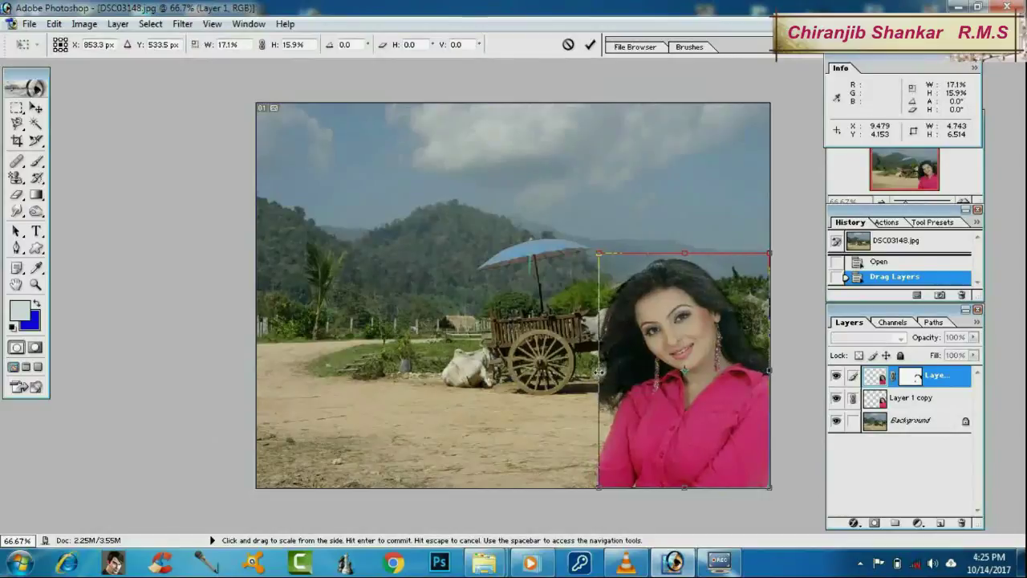
{"action": "left_click", "coordinate": [590, 44]}
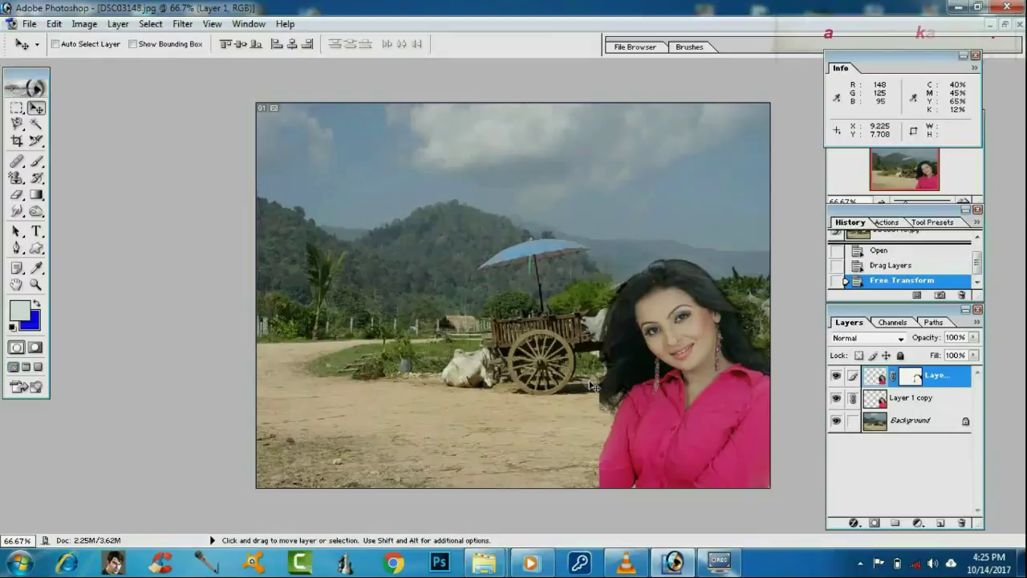
Save the composite as My Editing Pic in JPEG format at Maximum quality.
{"action": "left_click", "coordinate": [29, 23]}
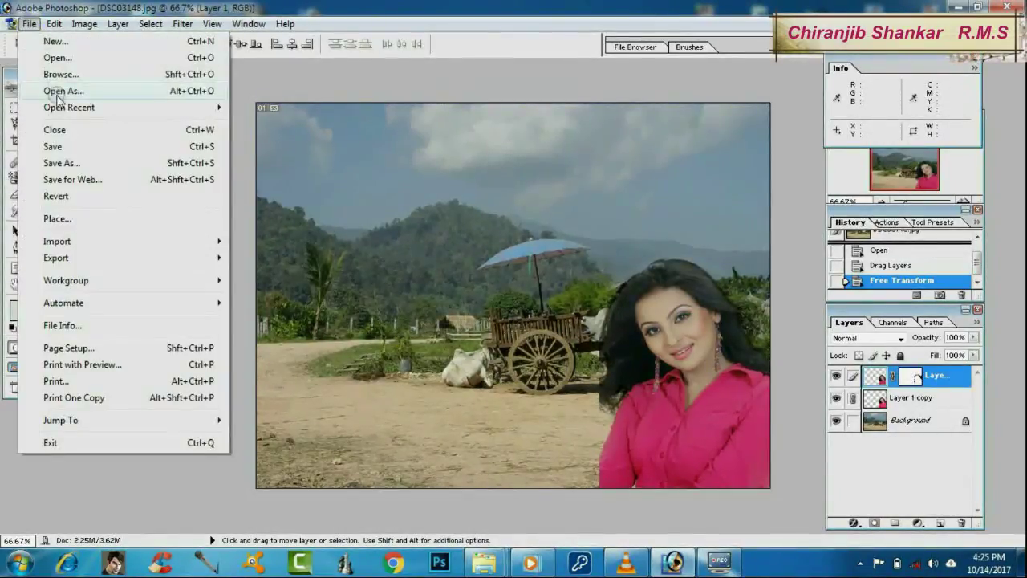
{"action": "left_click", "coordinate": [62, 164]}
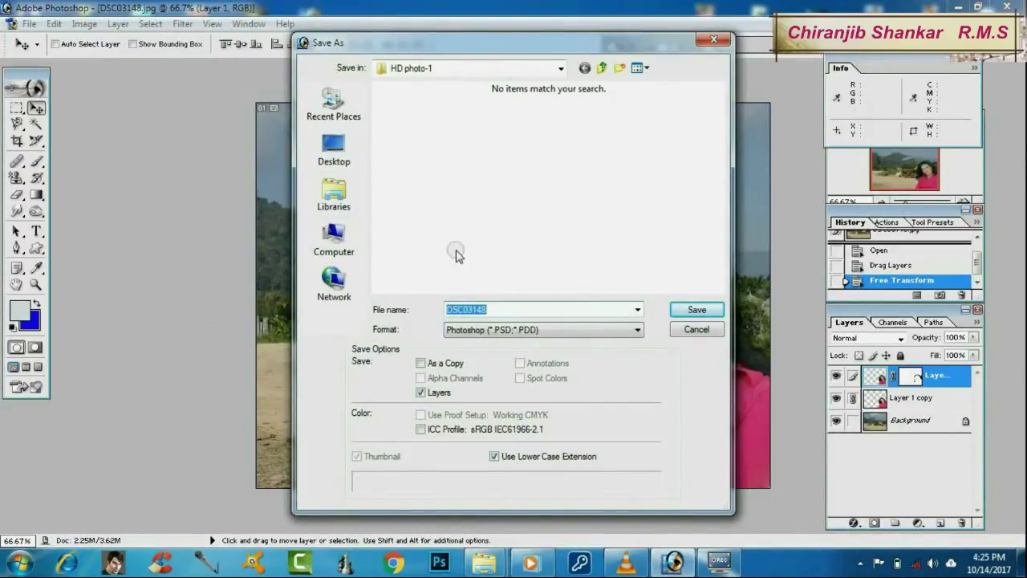
{"action": "key", "text": "BackSpace"}
{"action": "key", "text": "BackSpace"}
{"action": "key", "text": "BackSpace"}
{"action": "key", "text": "BackSpace"}
{"action": "key", "text": "BackSpace"}
{"action": "key", "text": "BackSpace"}
{"action": "key", "text": "BackSpace"}
{"action": "key", "text": "BackSpace"}
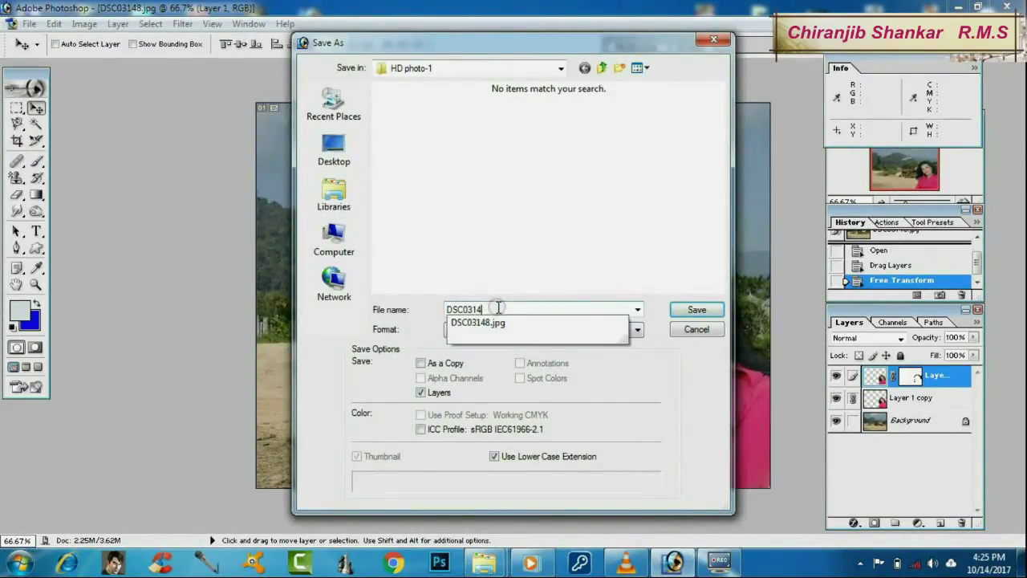
{"action": "type", "text": "My Editing"}
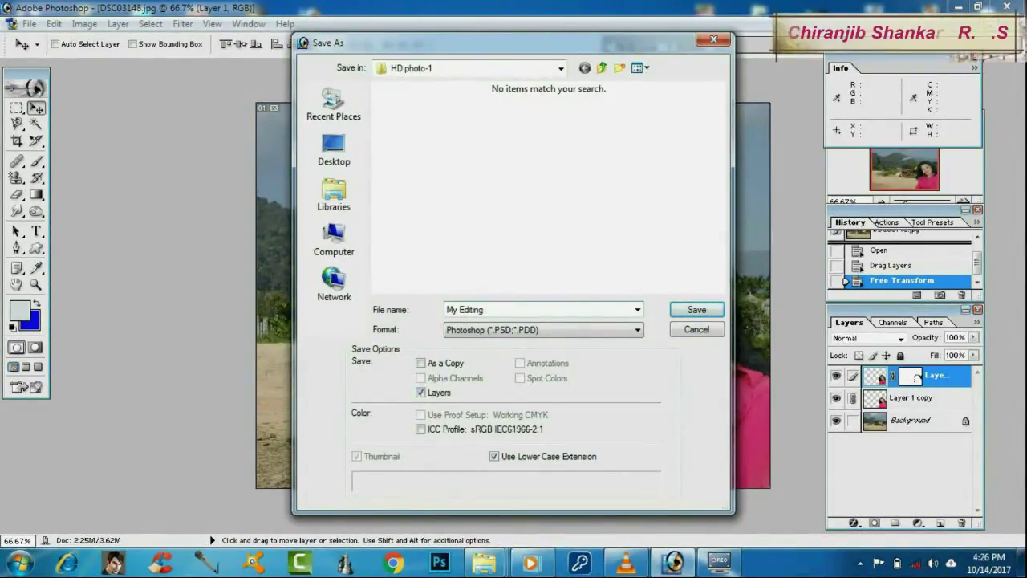
{"action": "type", "text": "c"}
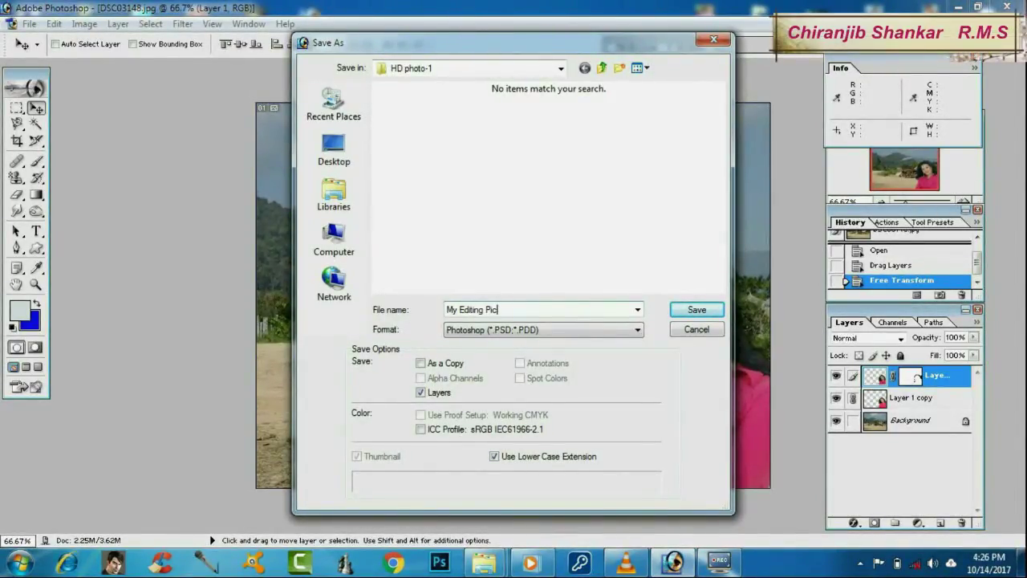
{"action": "left_click", "coordinate": [520, 330]}
{"action": "left_click", "coordinate": [494, 403]}
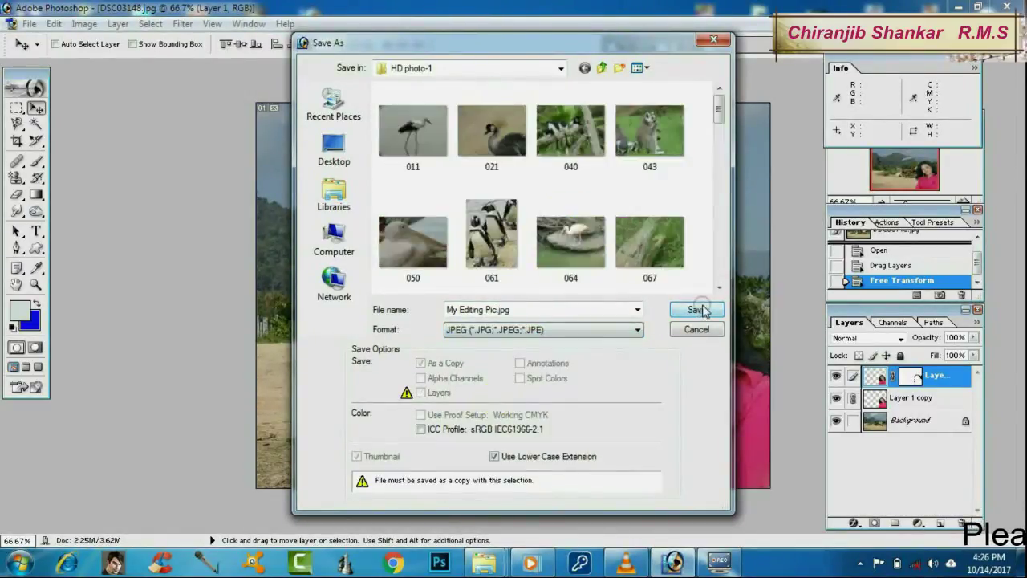
{"action": "left_click", "coordinate": [701, 311]}
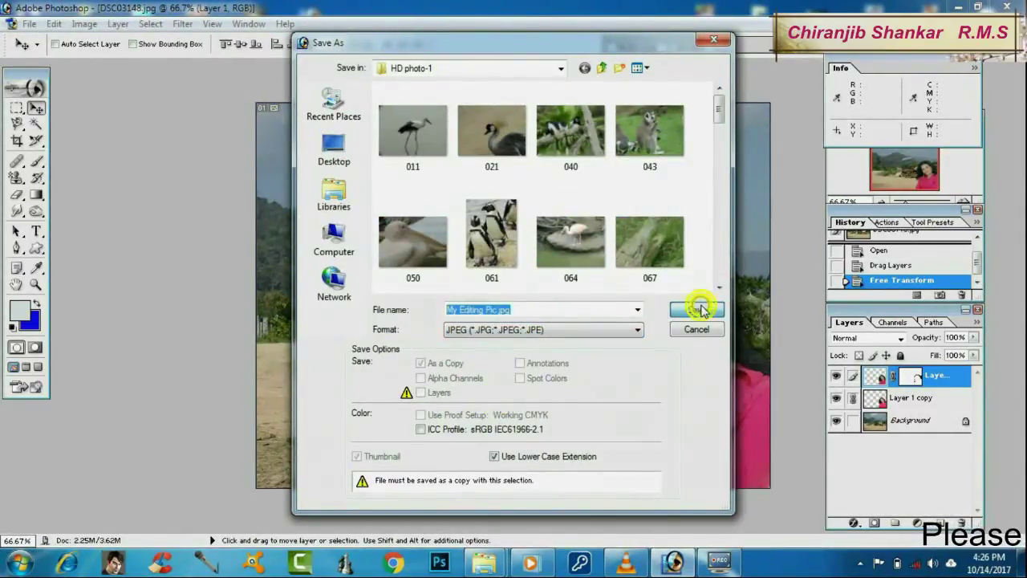
{"action": "left_click_drag", "start_coordinate": [533, 254], "coordinate": [510, 243]}
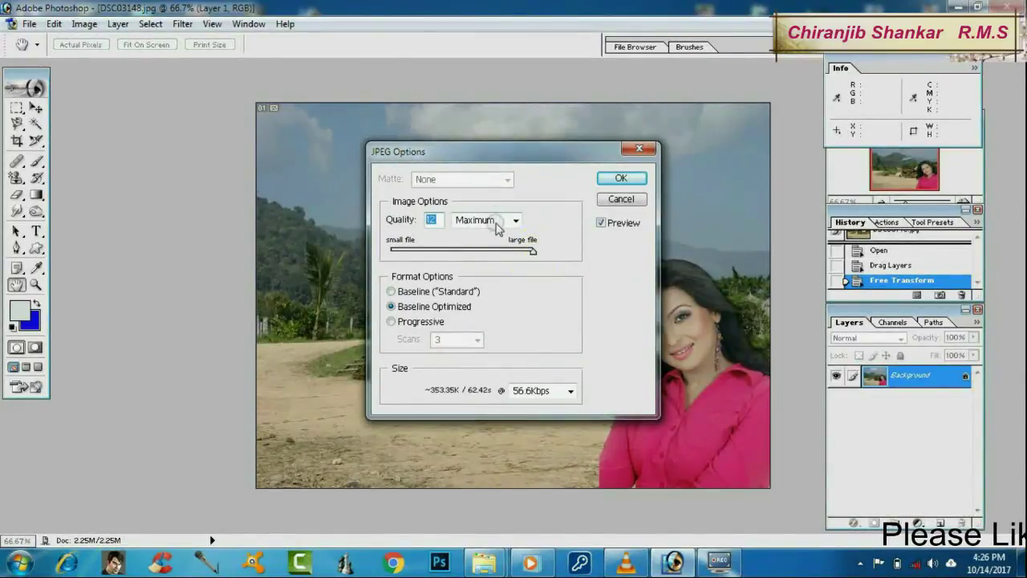
{"action": "left_click", "coordinate": [514, 220]}
{"action": "left_click", "coordinate": [472, 271]}
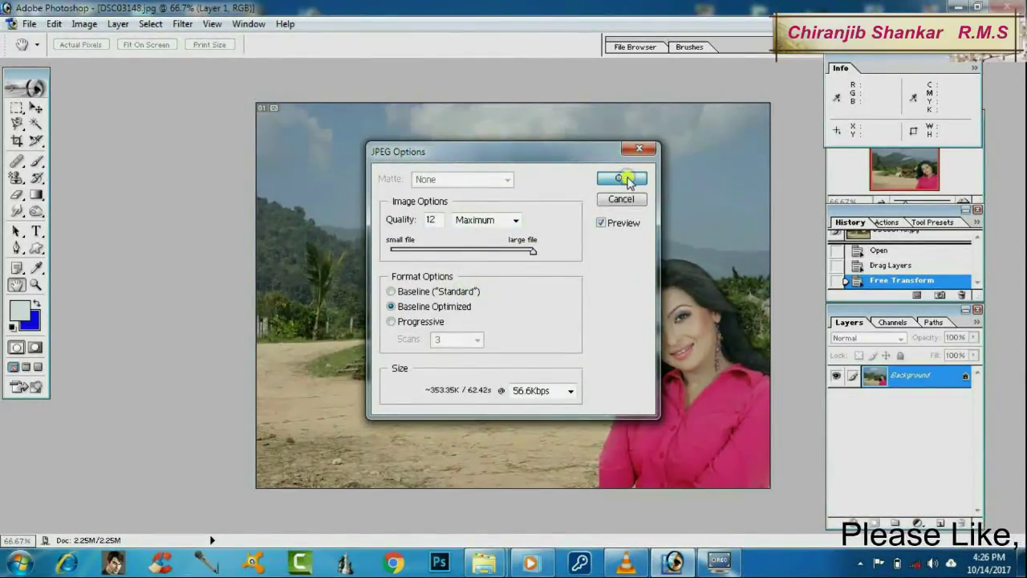
{"action": "left_click", "coordinate": [623, 177]}
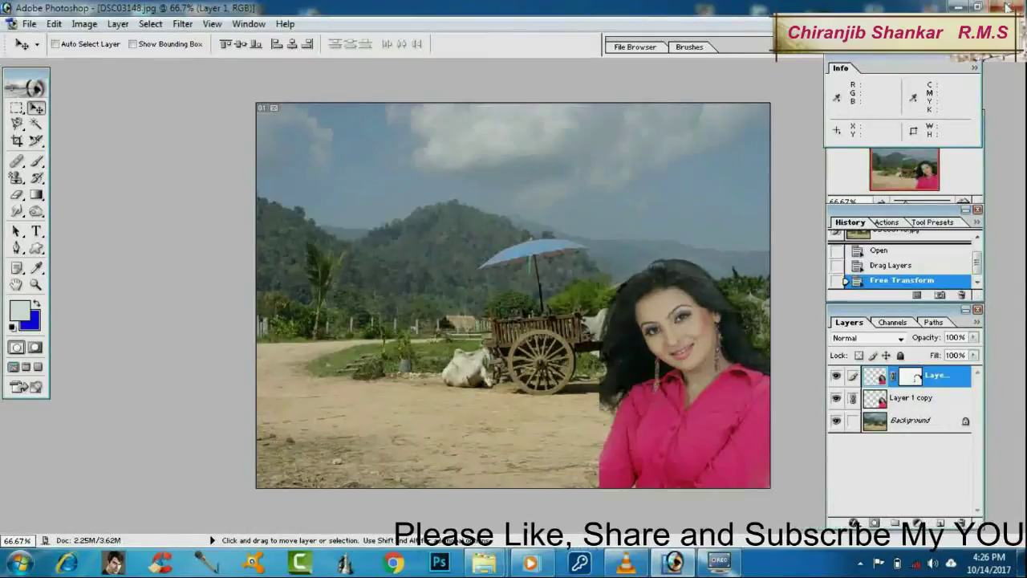
Close both open documents, saving their changes as Photoshop files.
{"action": "left_click", "coordinate": [1007, 7]}
{"action": "left_click", "coordinate": [460, 219]}
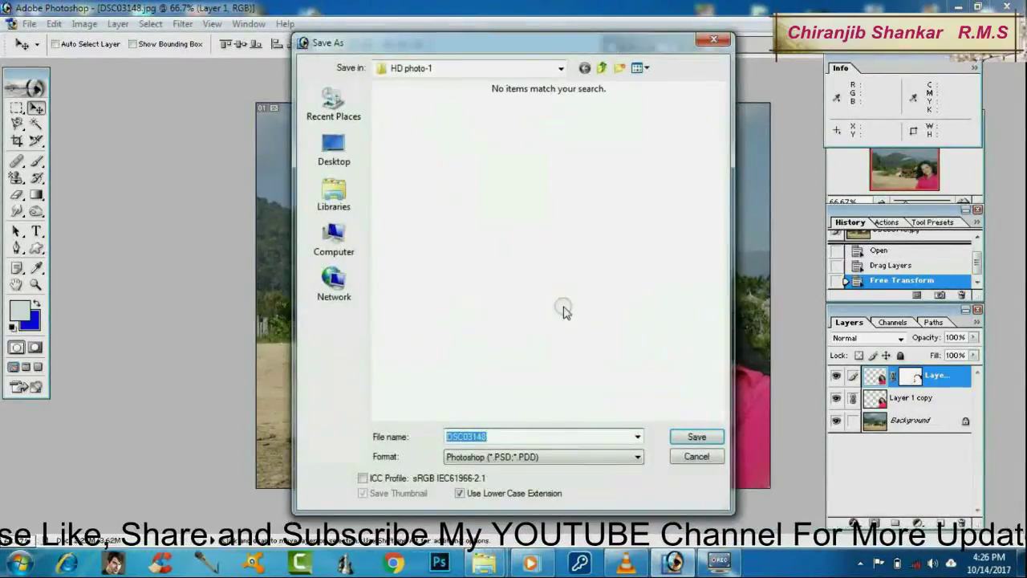
{"action": "left_click", "coordinate": [694, 436]}
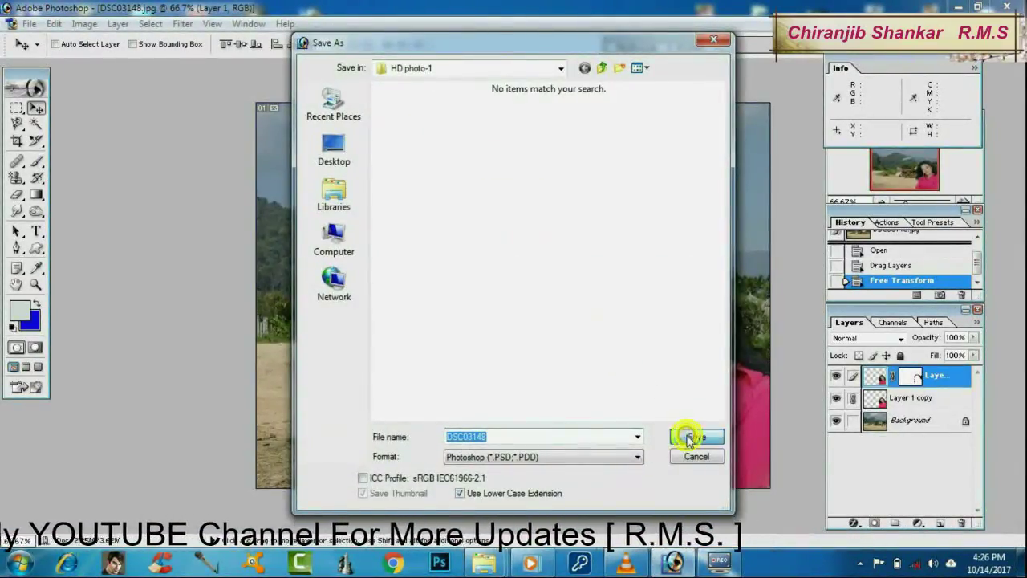
{"action": "left_click", "coordinate": [446, 219]}
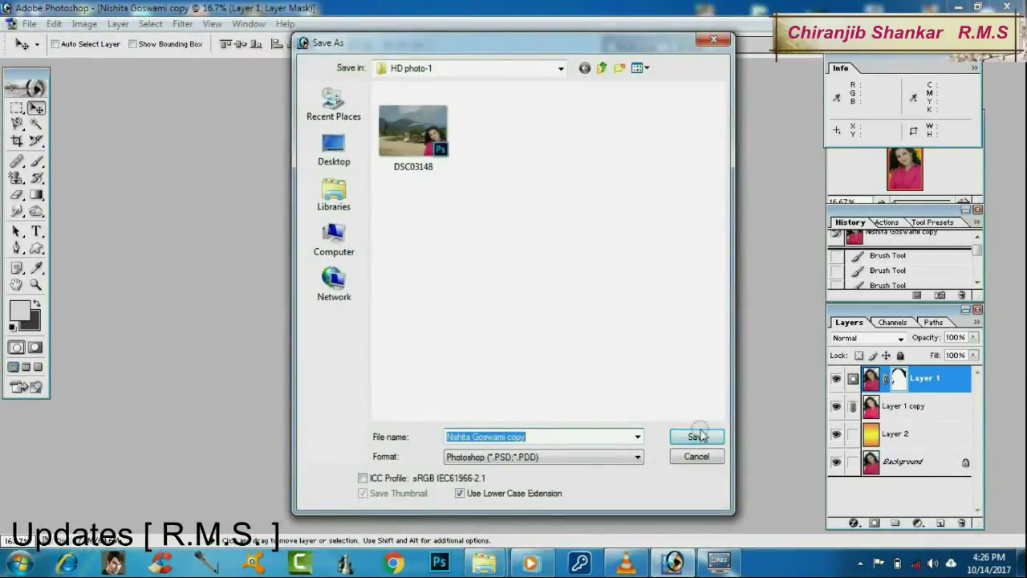
{"action": "left_click", "coordinate": [695, 434]}
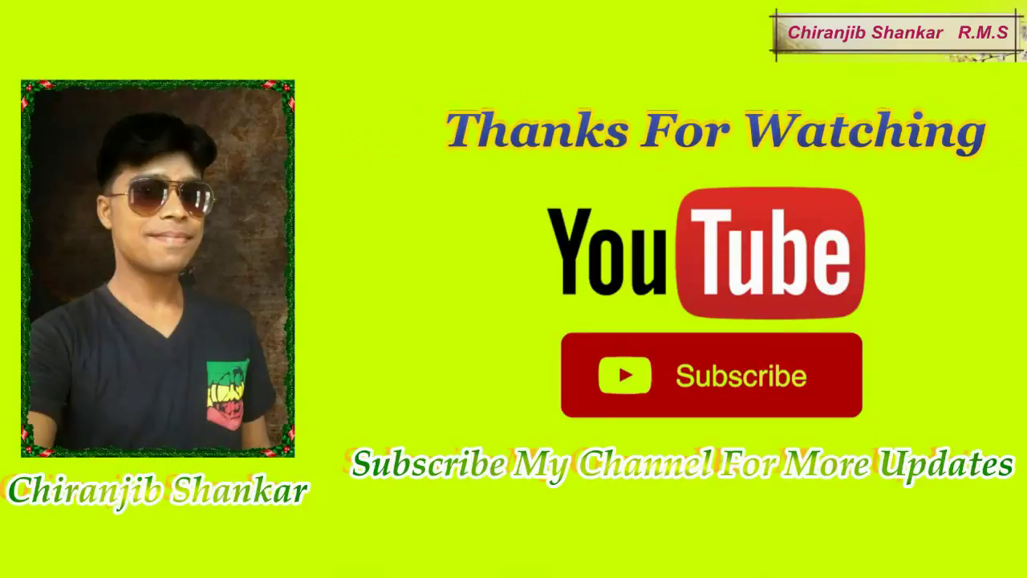